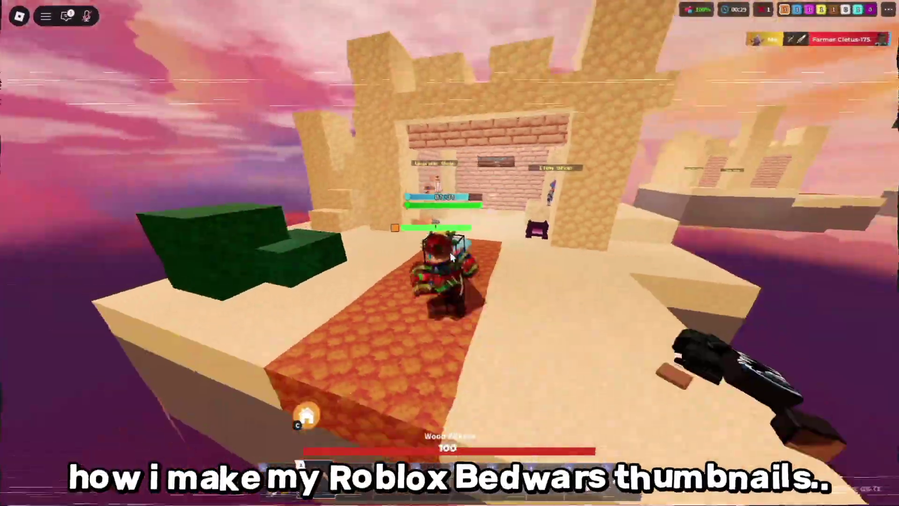
left_click(451, 258)
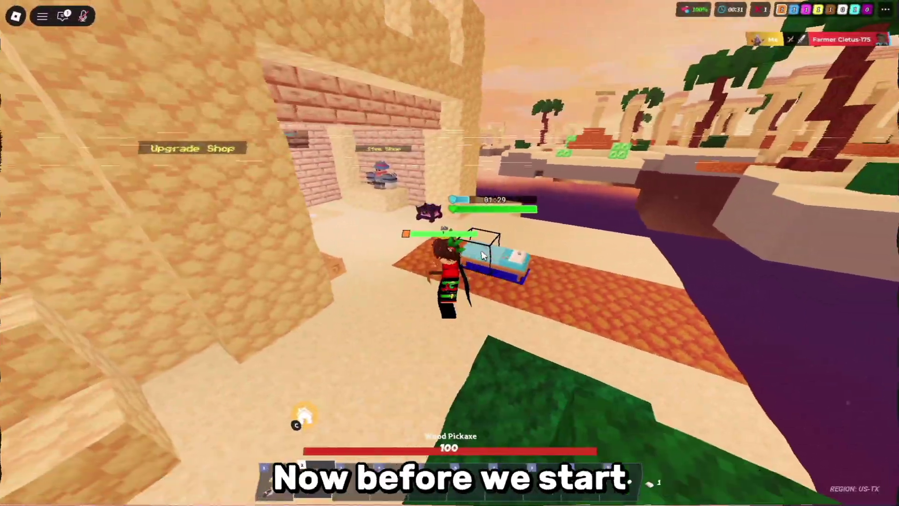
left_click(484, 255)
key("1")
key("r")
scroll(451, 253, "up", 5)
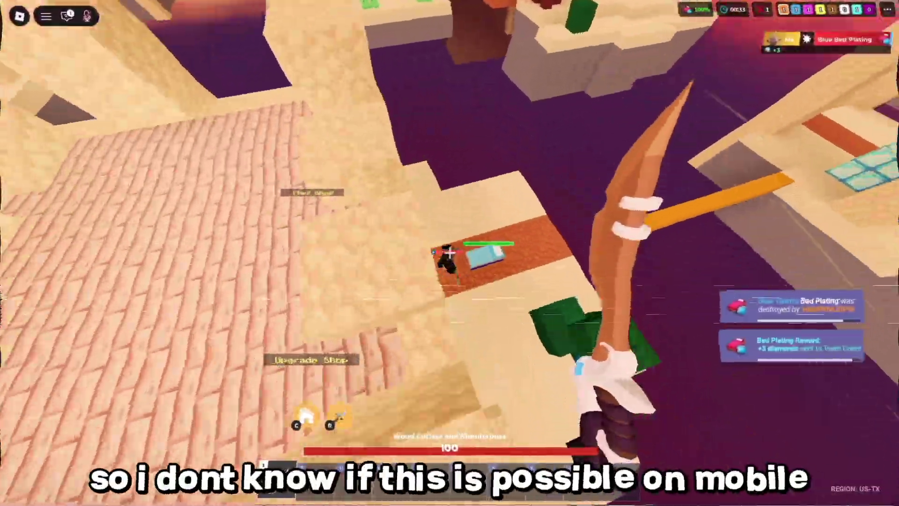
key("r")
left_click(451, 253)
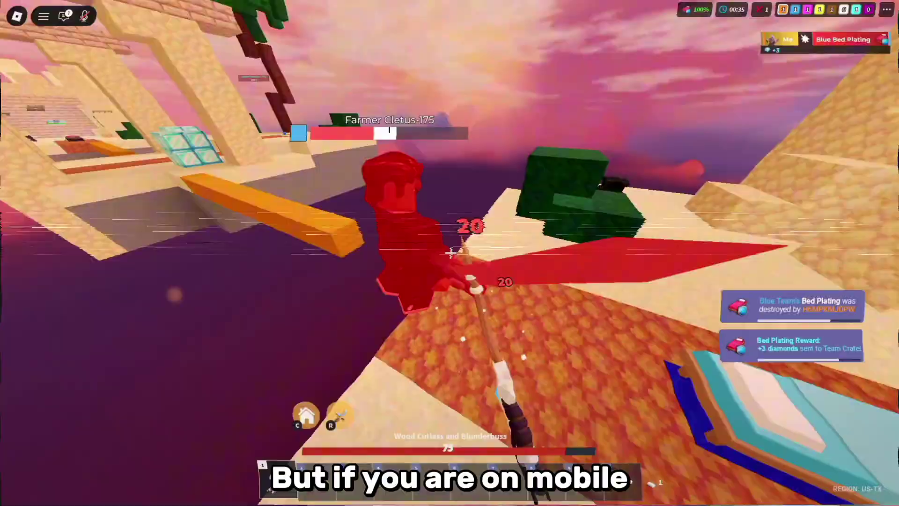
key("2")
scroll(451, 253, "down", 5)
left_click(454, 255)
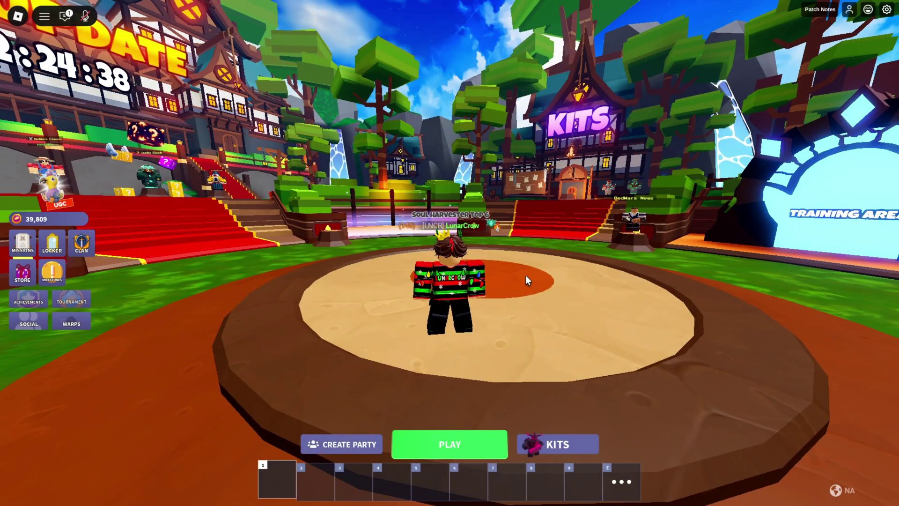
key("a")
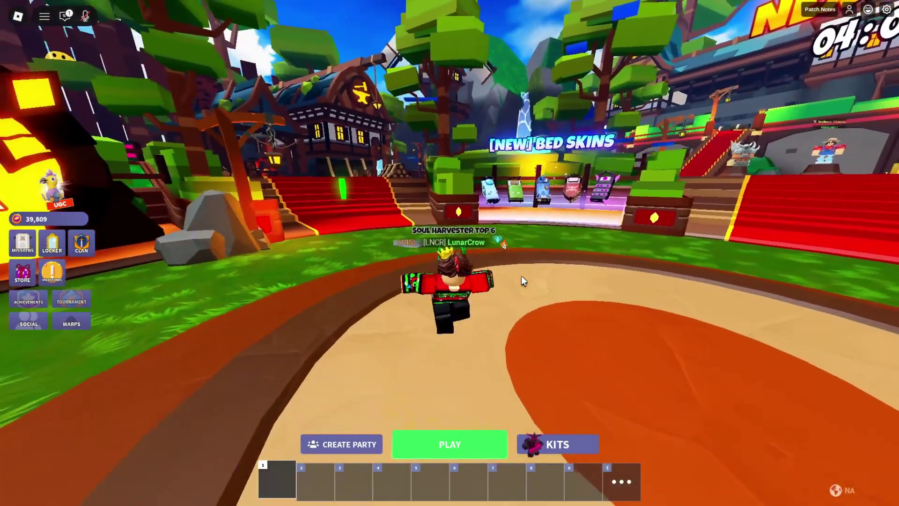
key("s")
key("w")
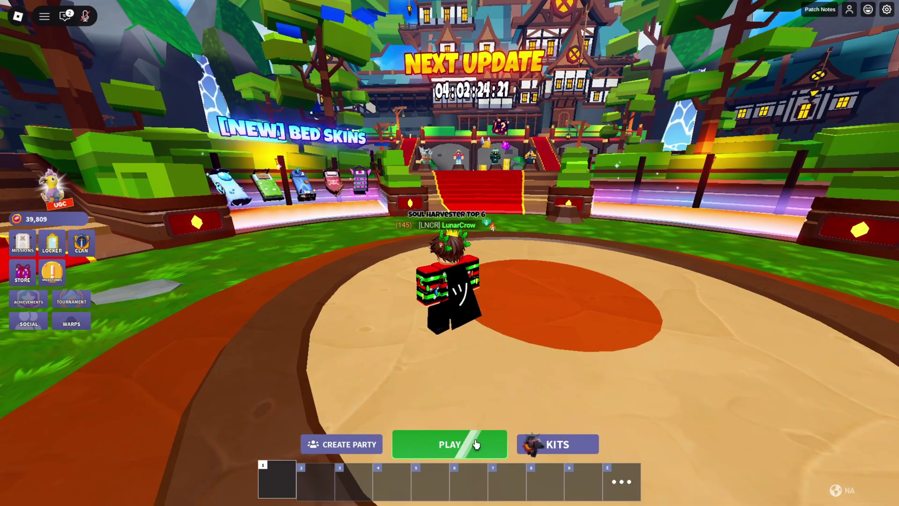
- Set up a private BedWars (Squads) custom game and browse the official maps for one to host
left_click(471, 440)
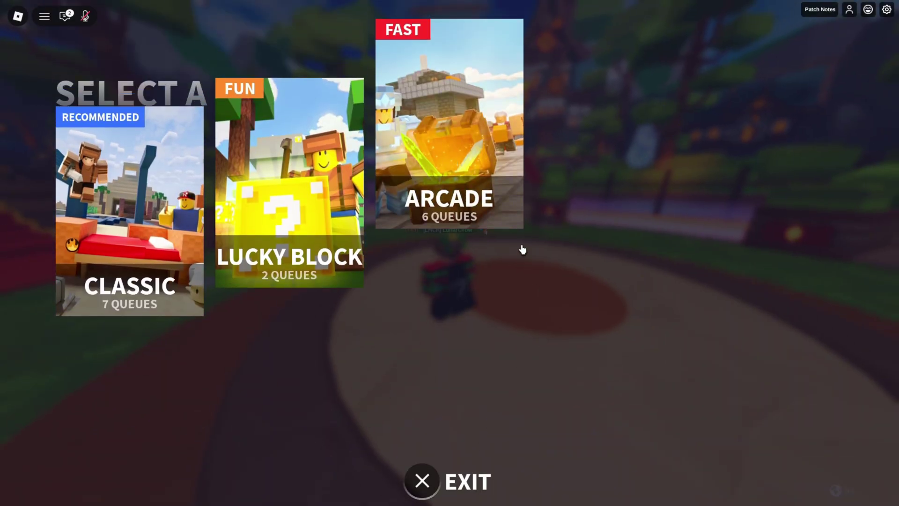
left_click(745, 159)
left_click(452, 441)
left_click(740, 69)
scroll(551, 308, "down", 3)
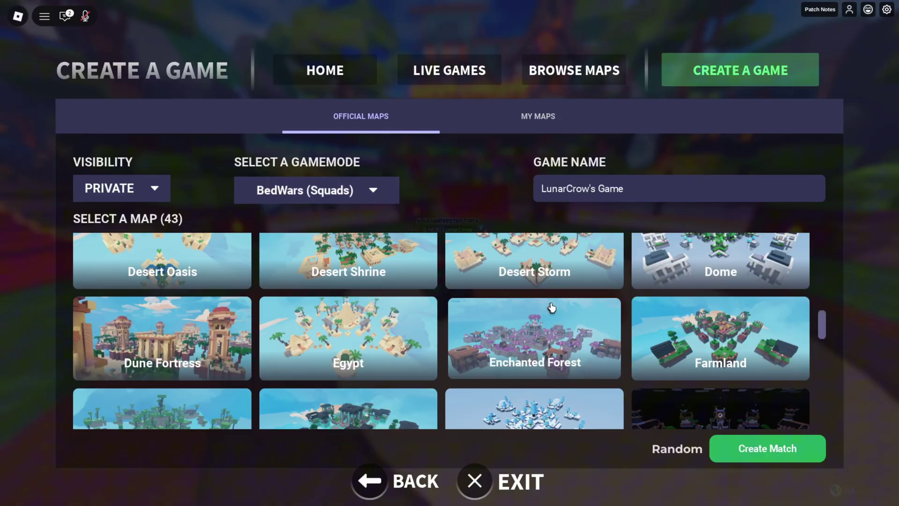
scroll(552, 307, "down", 5)
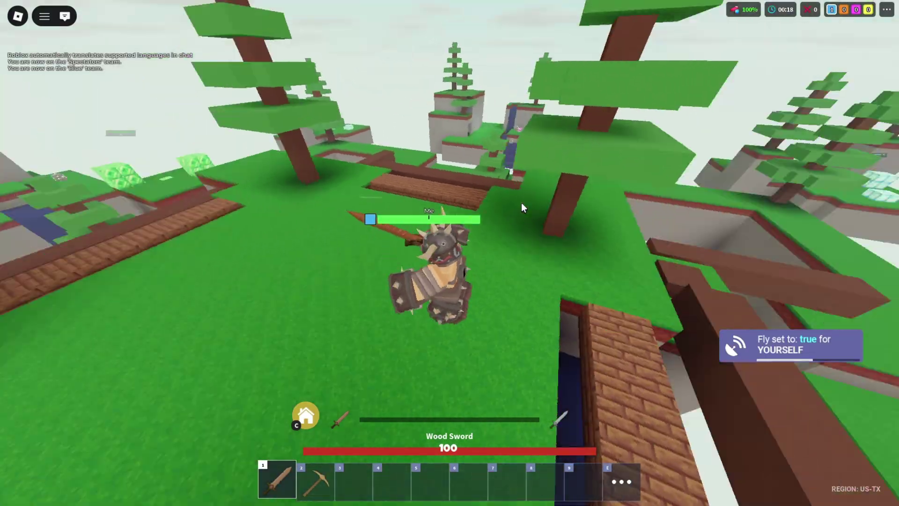
- Position the character on the grass between the two trees and enter the item chat command /i ragebl to get a rageblade
scroll(521, 203, "up", 10)
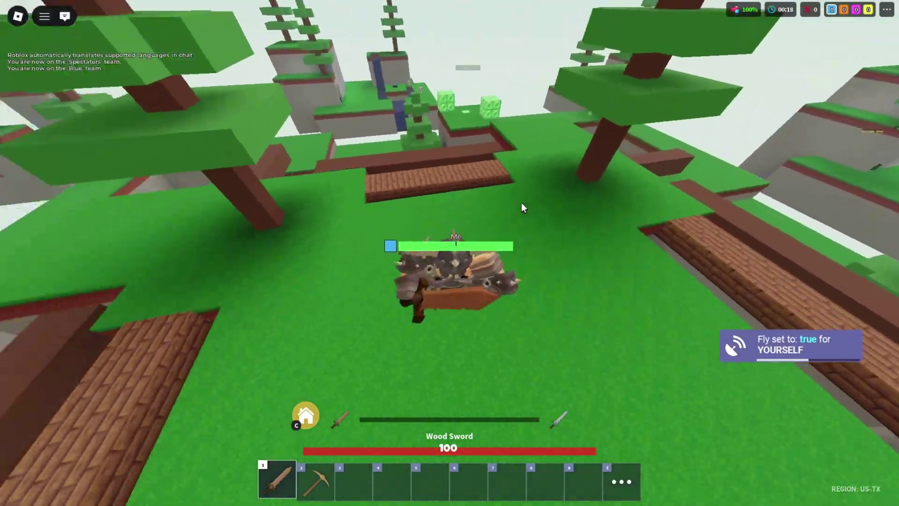
key("2")
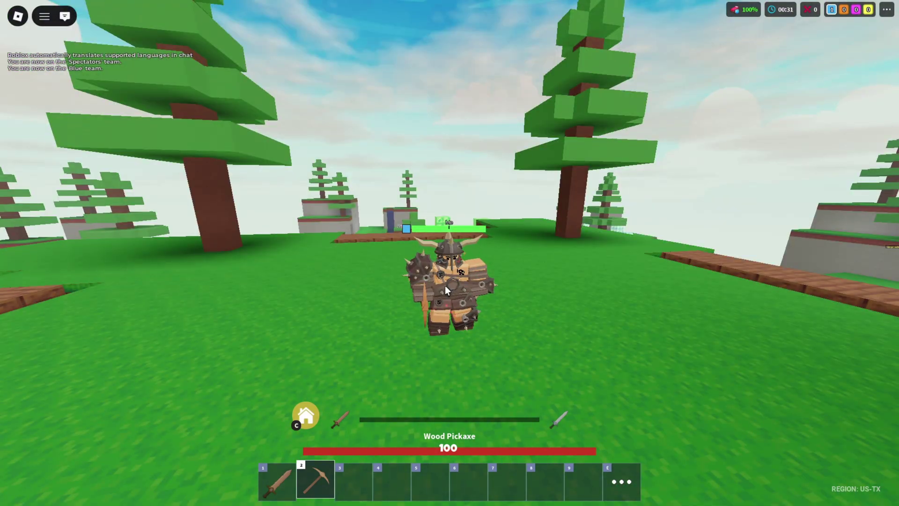
type("/")
type("i ragebl")
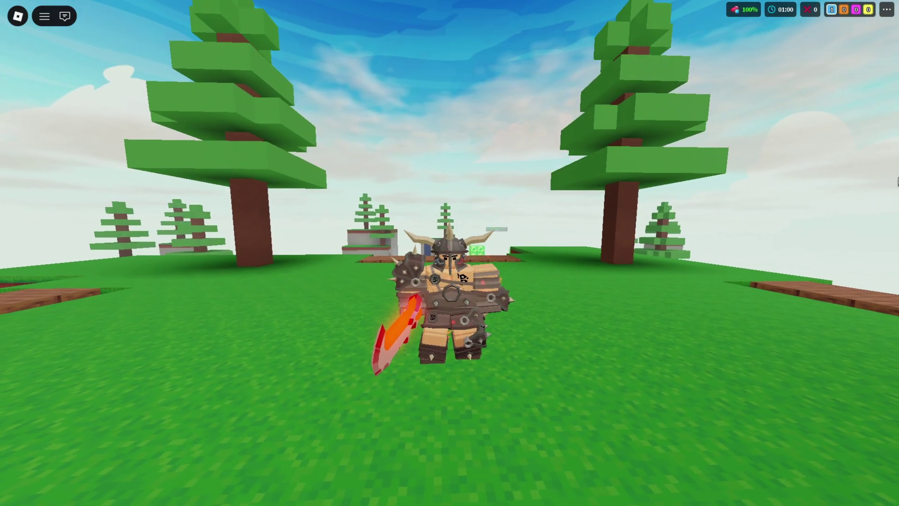
- Frame the character from the front between the trees and raise the graphics quality in the game settings
scroll(450, 253, "down", 5)
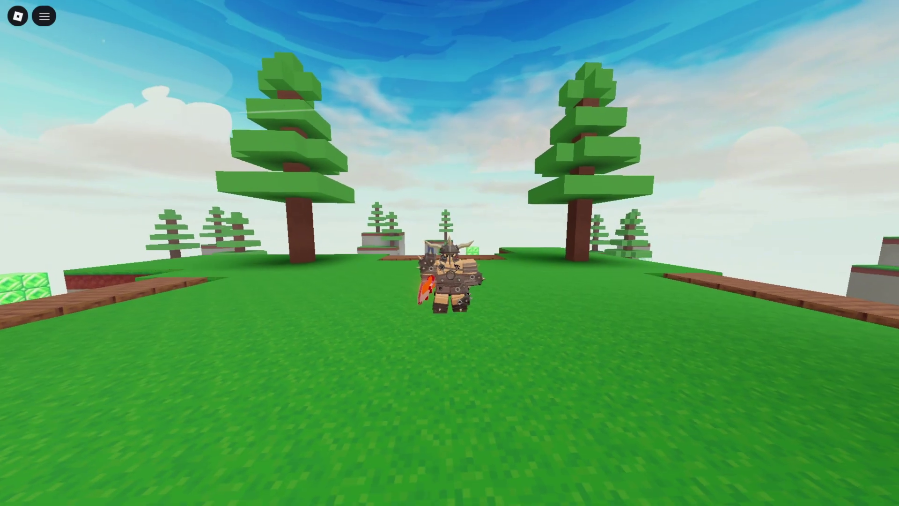
scroll(450, 253, "up", 5)
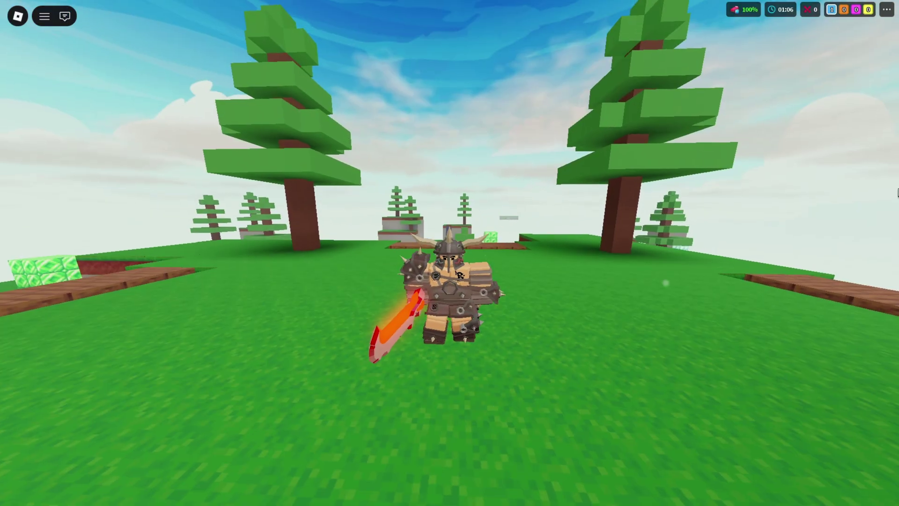
scroll(450, 253, "down", 2)
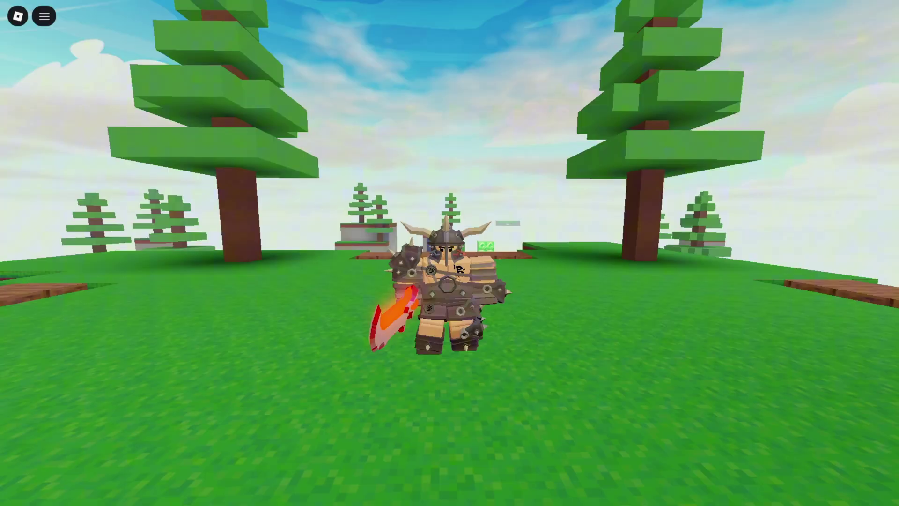
key("Escape")
left_click(375, 96)
scroll(487, 188, "down", 5)
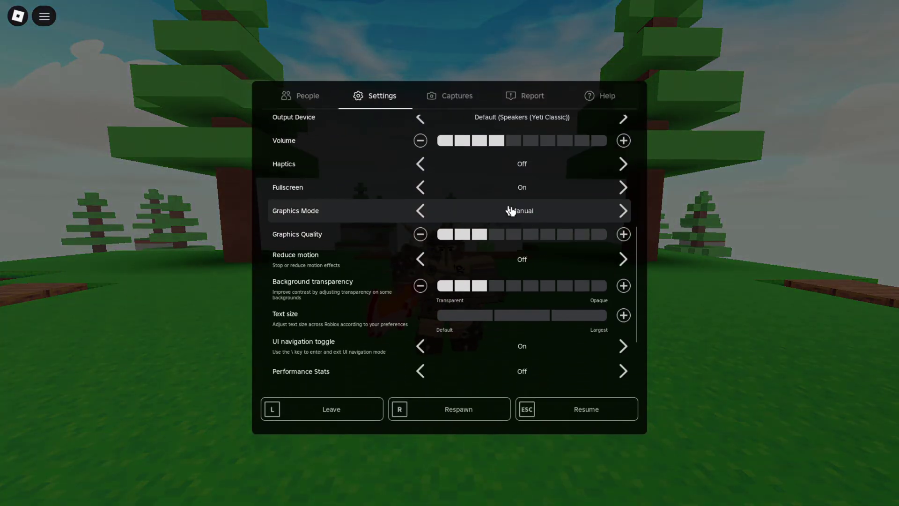
scroll(452, 112, "up", 1)
key("Escape")
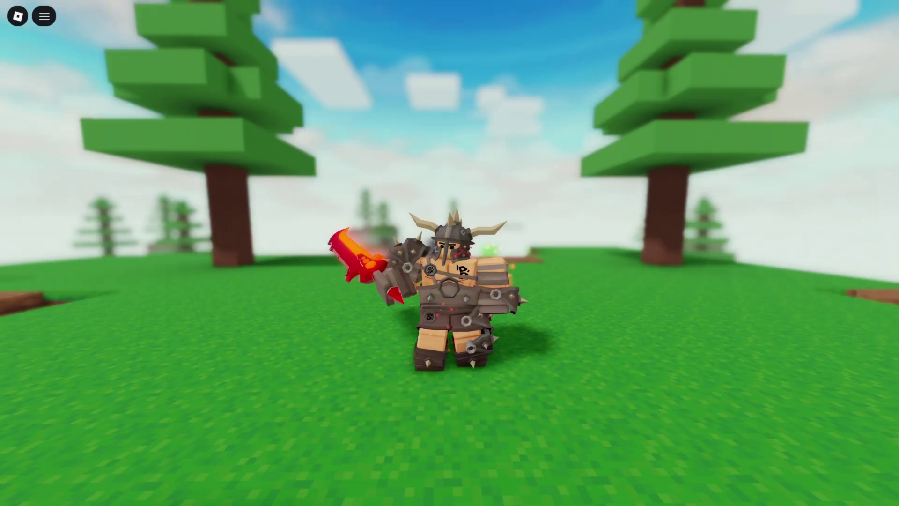
- Capture a full-screen screenshot of the character holding the rageblade out to the side
key("super+shift+s")
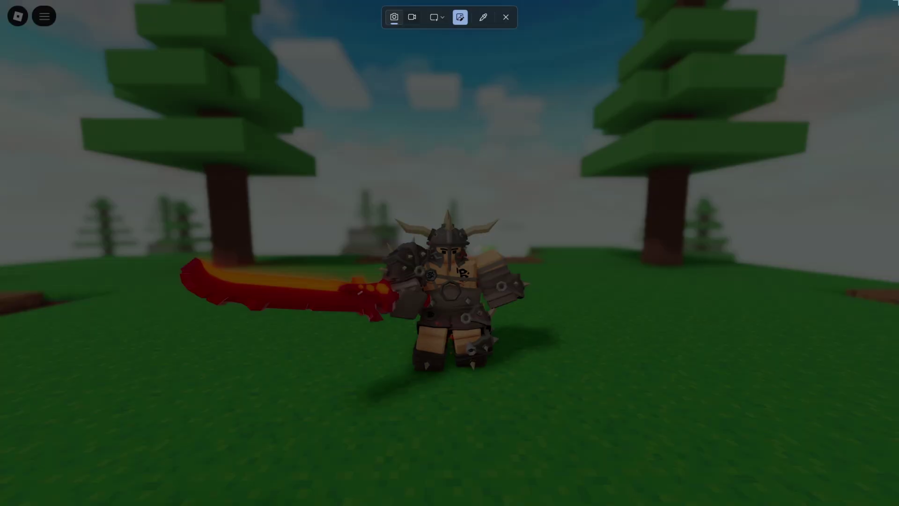
left_click_drag(898, 1, 0, 505)
left_click(331, 491)
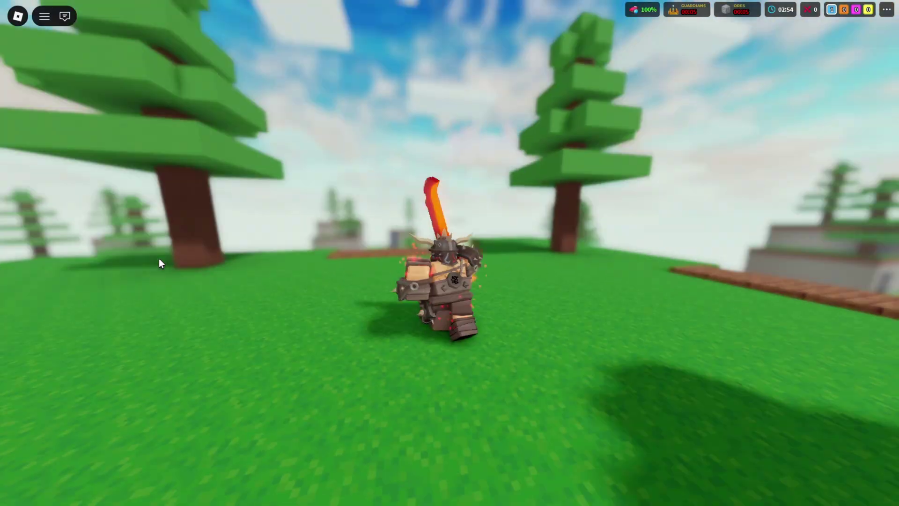
key("w")
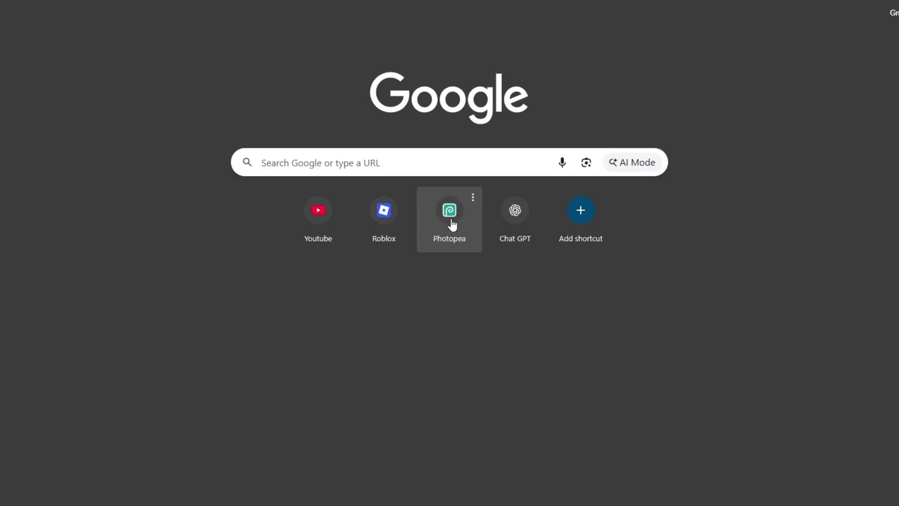
- Switch to Photopea and create a new project from the Youtube Thumbnail preset, 1280 x 720 px
left_click(451, 220)
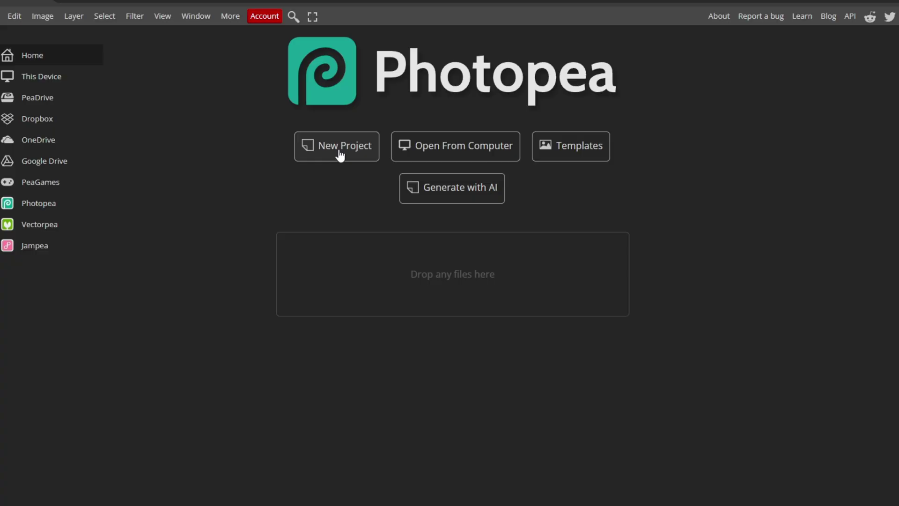
left_click(347, 156)
left_click(380, 340)
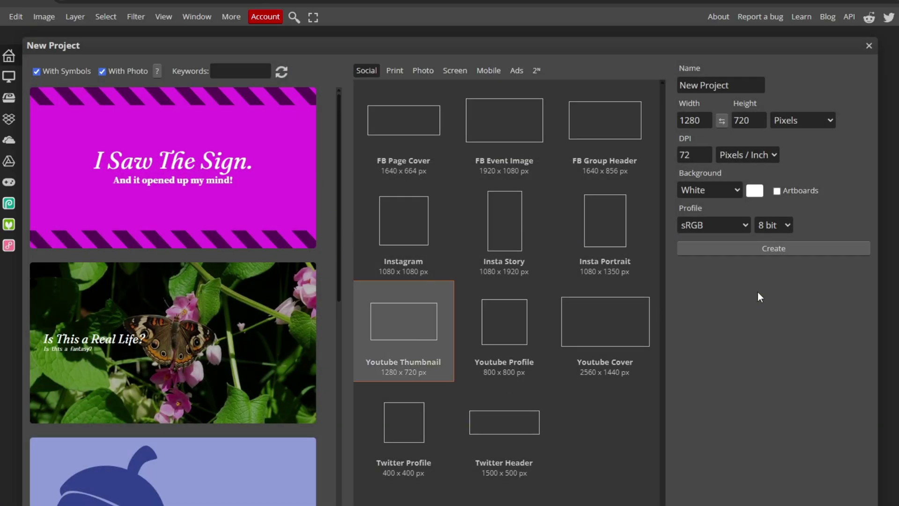
left_click(769, 252)
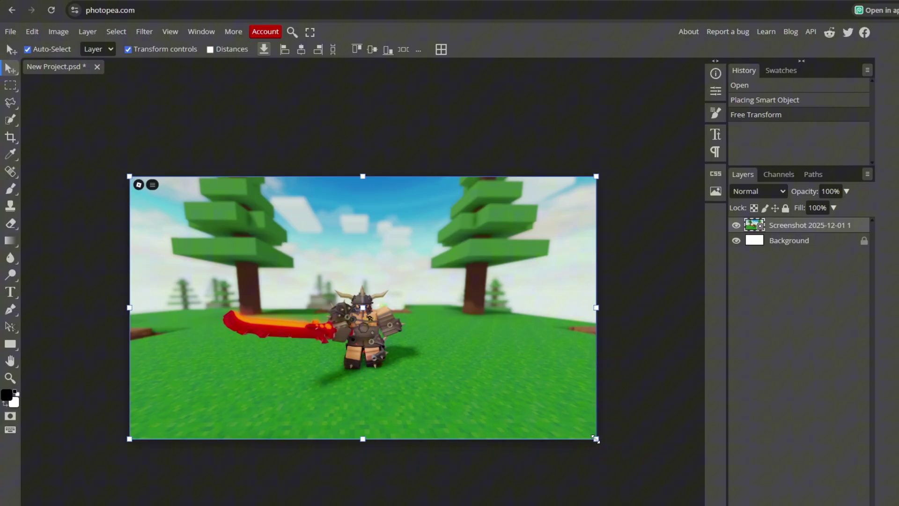
- Enlarge the placed screenshot beyond the canvas edges and position it so the character and full sword fill the middle of the thumbnail
left_click(595, 439)
left_click_drag(595, 443, 732, 504)
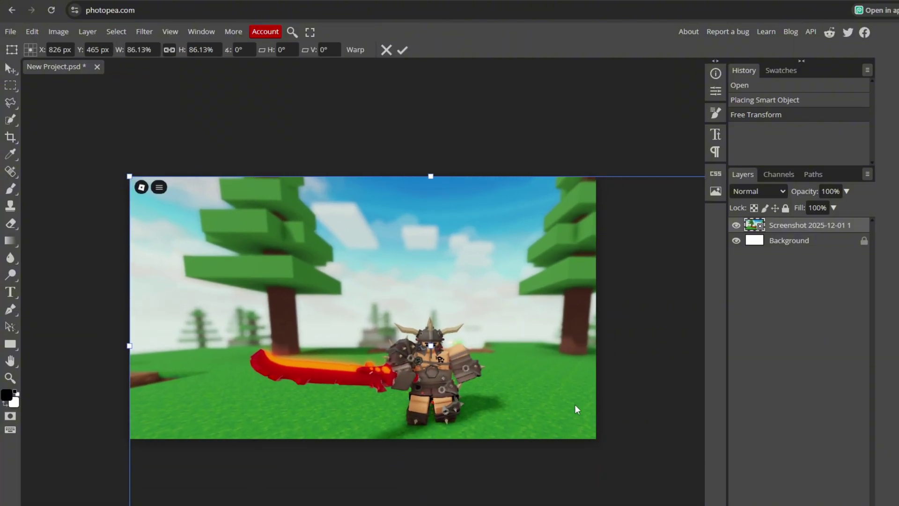
left_click_drag(129, 176, 58, 94)
left_click_drag(457, 233, 461, 229)
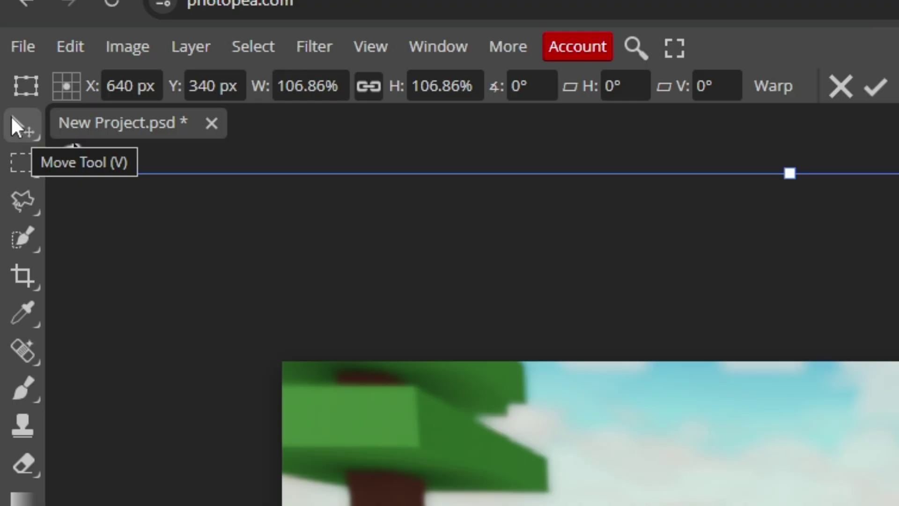
left_click(27, 133)
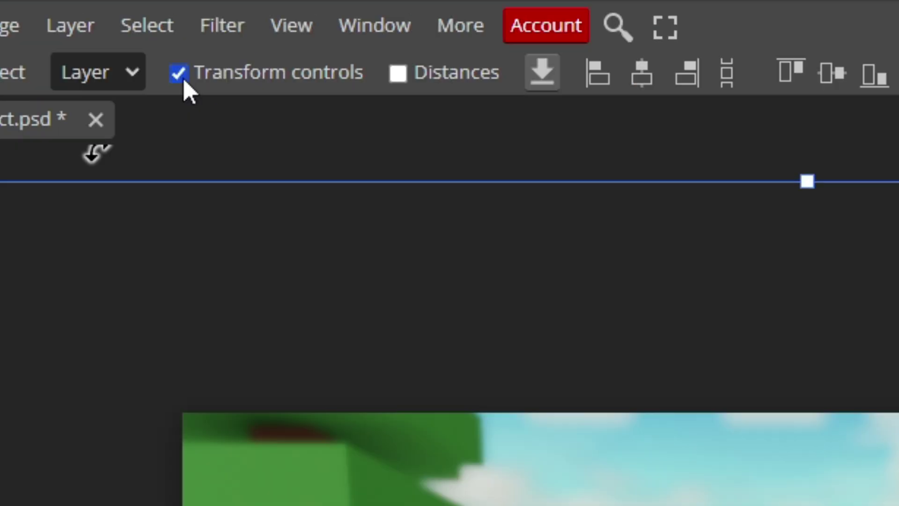
left_click_drag(439, 425, 438, 432)
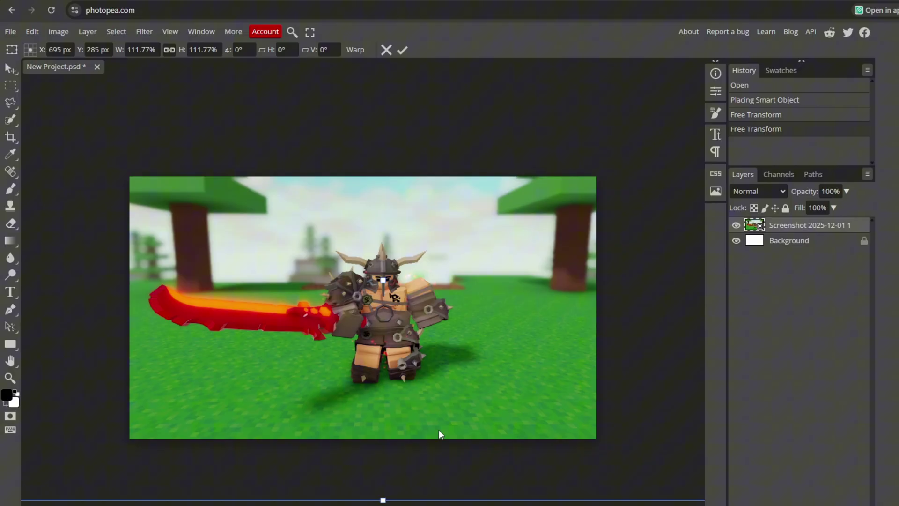
left_click_drag(382, 502, 383, 505)
- Delete the white Background layer and rename the screenshot layer bg
right_click(779, 237)
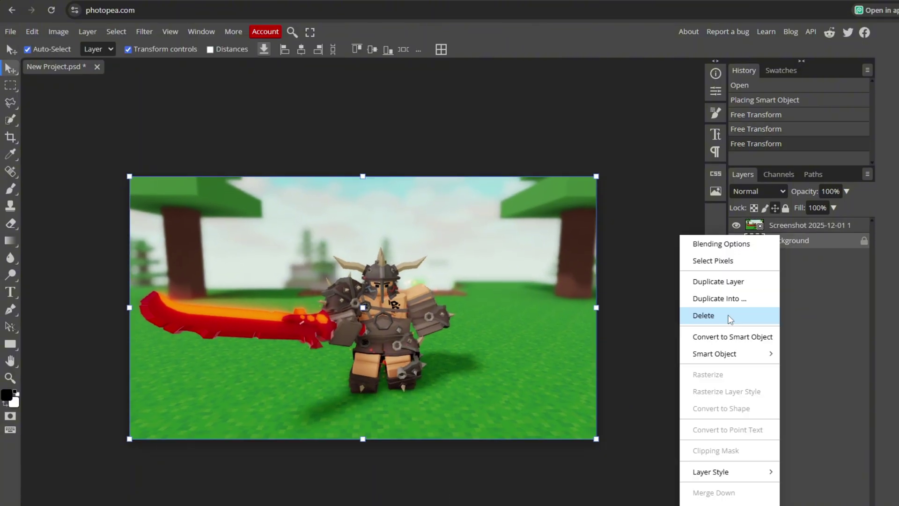
left_click(729, 315)
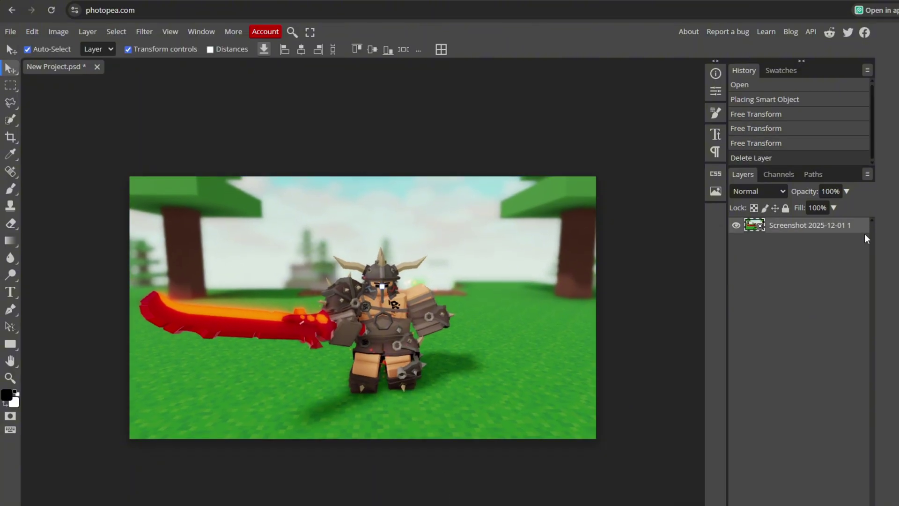
double_click(788, 227)
key("BackSpace")
type("b")
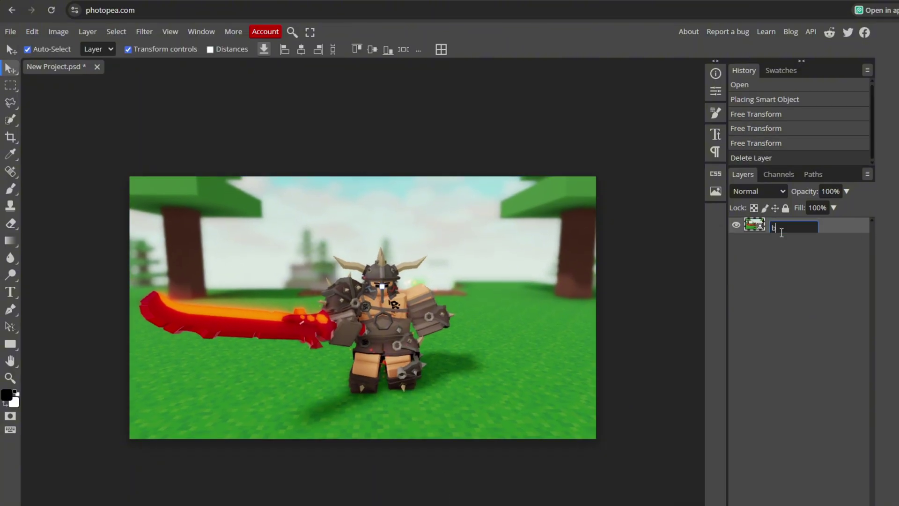
type("g")
key("Return")
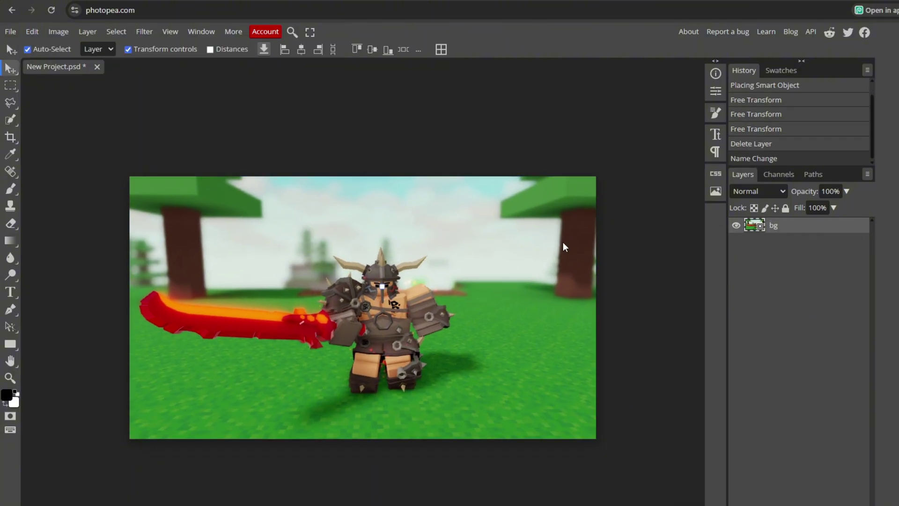
- Export the thumbnail as a PNG named New Project at 1280 x 720 px and 100% quality
left_click_drag(564, 243, 555, 251)
left_click(6, 33)
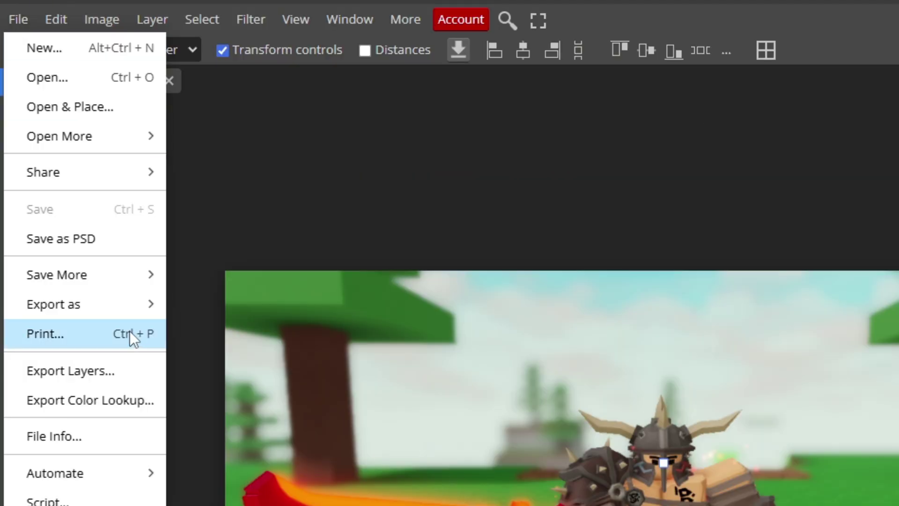
mouse_move(83, 299)
left_click(187, 300)
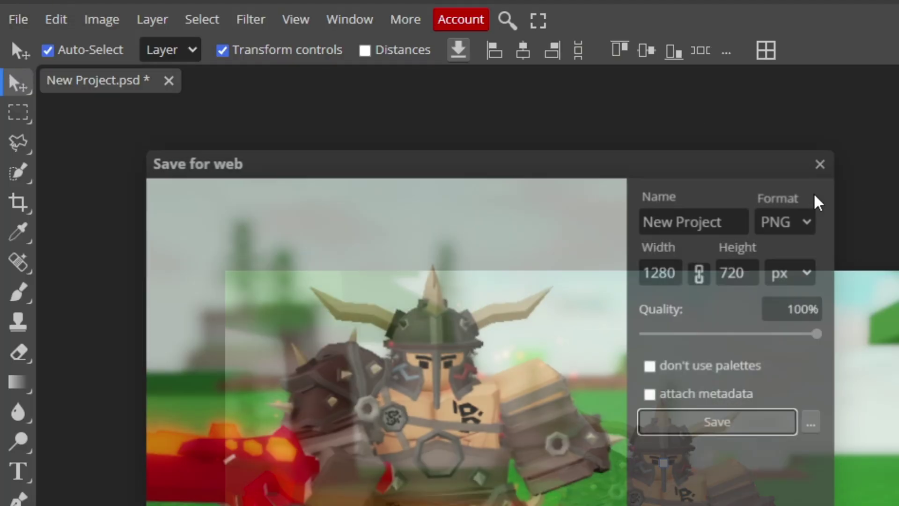
left_click(716, 422)
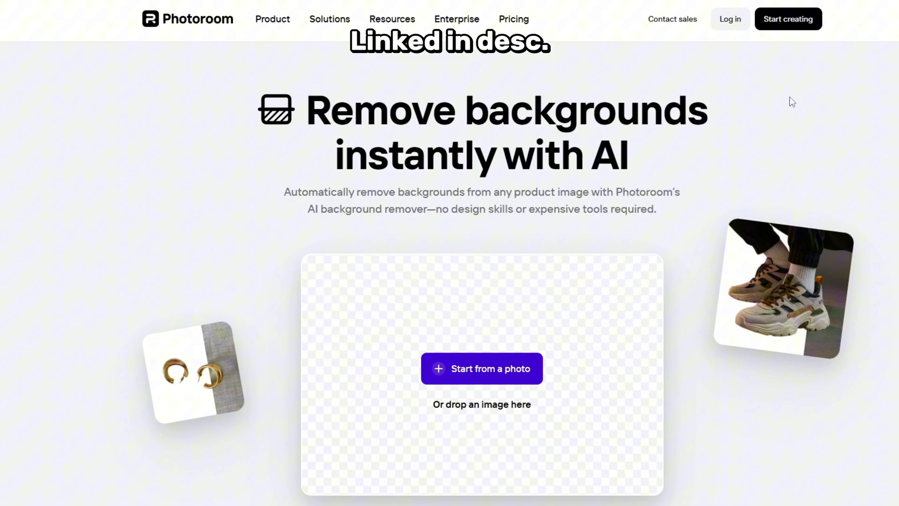
- Remove the background from the exported New Project PNG in Photoroom and download the character cutout
scroll(885, 70, "down", 1)
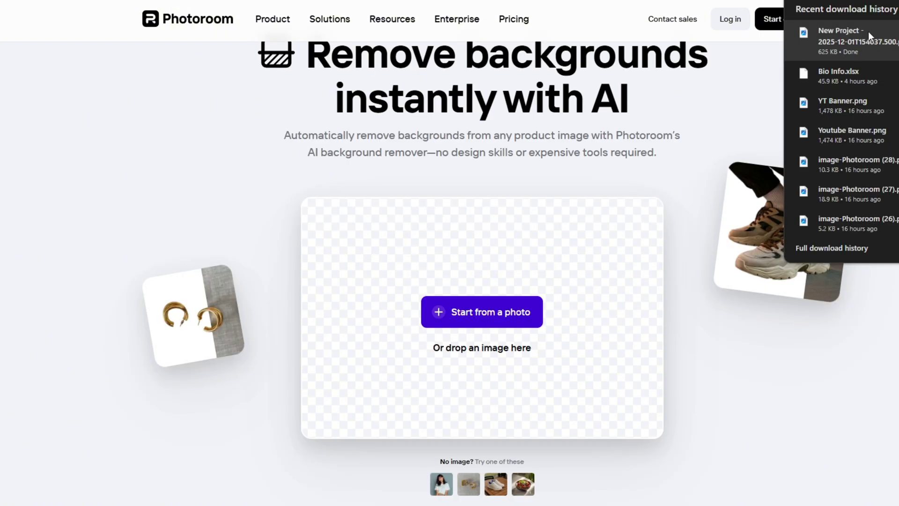
left_click_drag(868, 32, 445, 309)
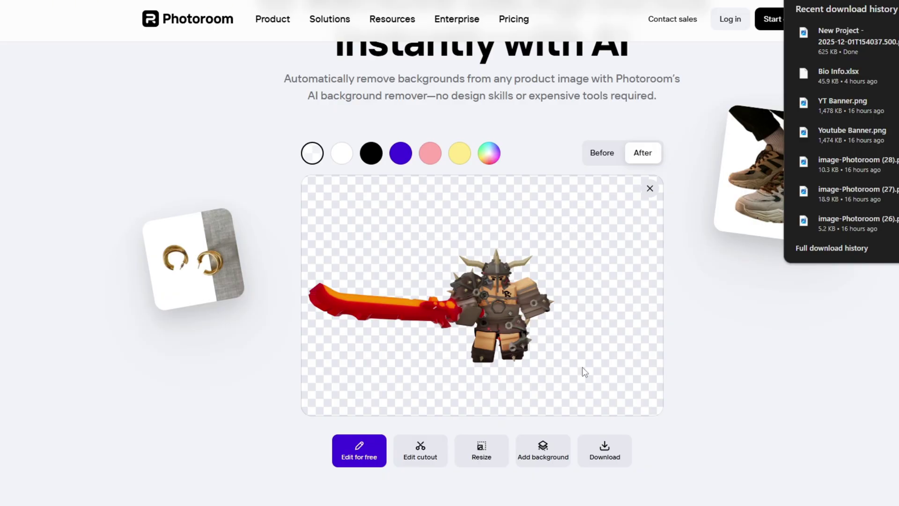
left_click(605, 451)
left_click(638, 381)
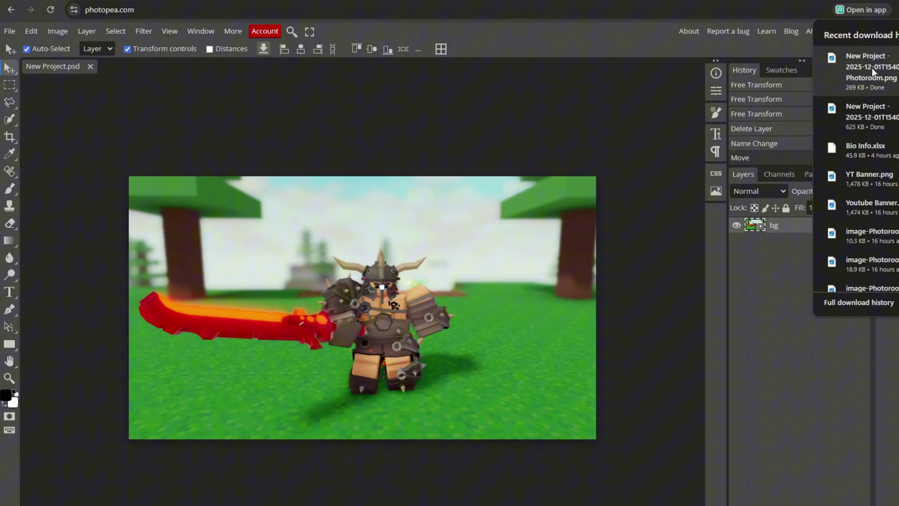
- Switch to Photopea, place the downloaded Photoroom cutout over the thumbnail and rename its layer barbarian
left_click_drag(896, 68, 352, 369)
type("barbarian")
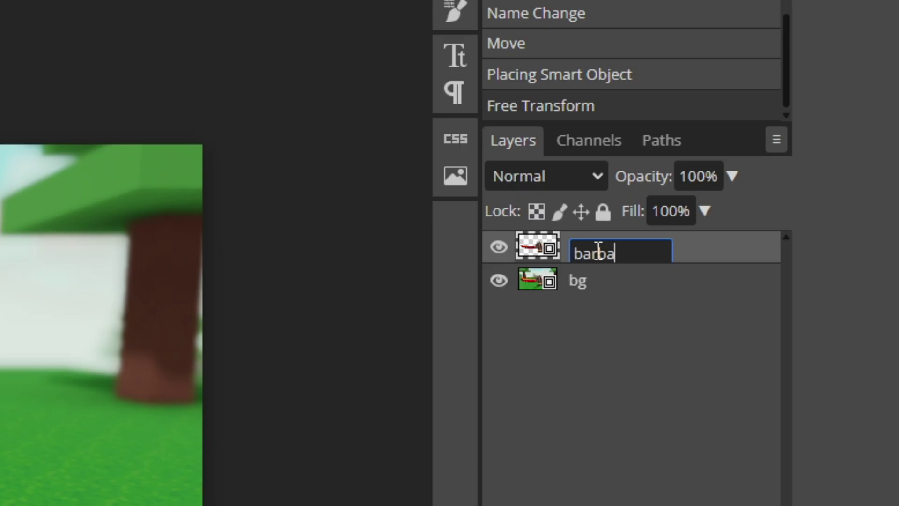
key("Return")
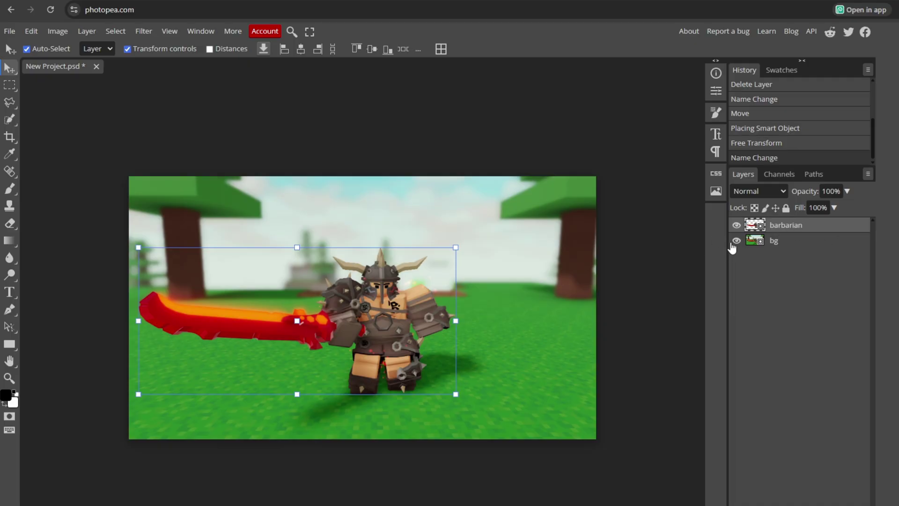
- Hide and show the bg layer, and try the barbarian layer below bg before moving it back on top
left_click(734, 242)
left_click(736, 240)
left_click(796, 241)
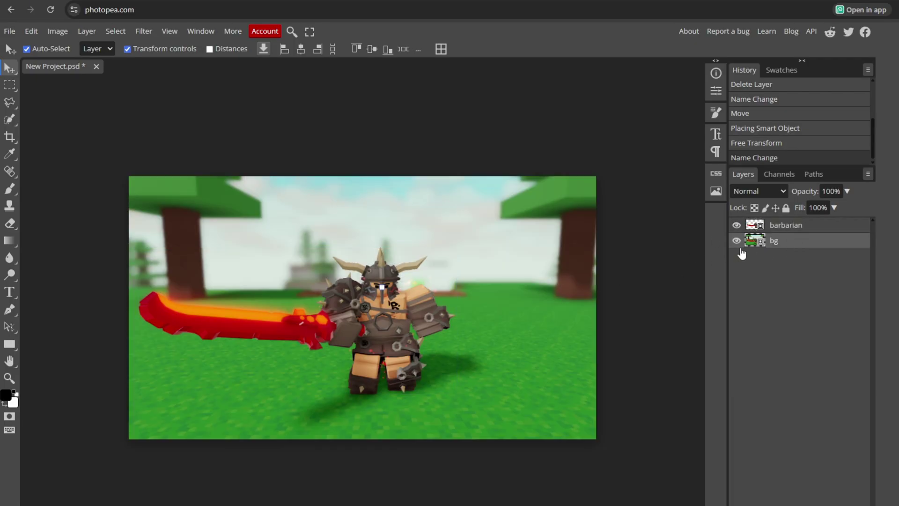
left_click_drag(791, 225, 820, 239)
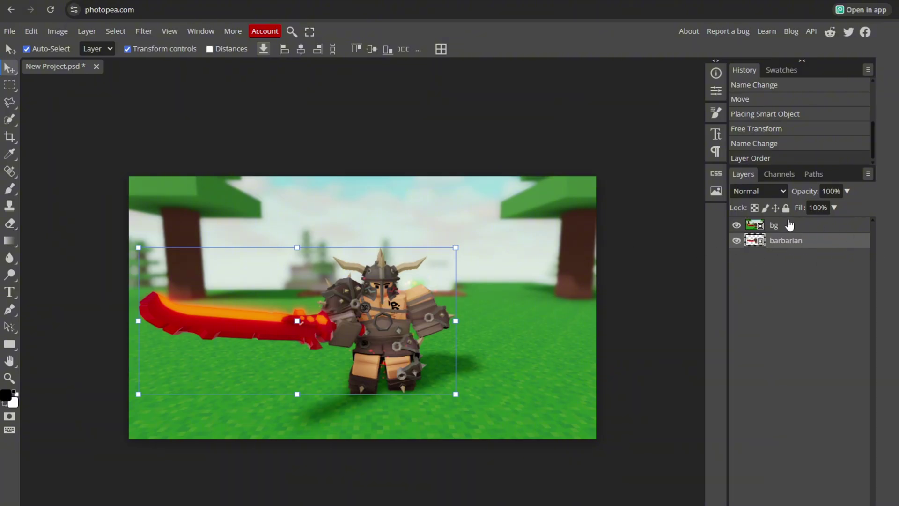
left_click_drag(787, 244, 794, 228)
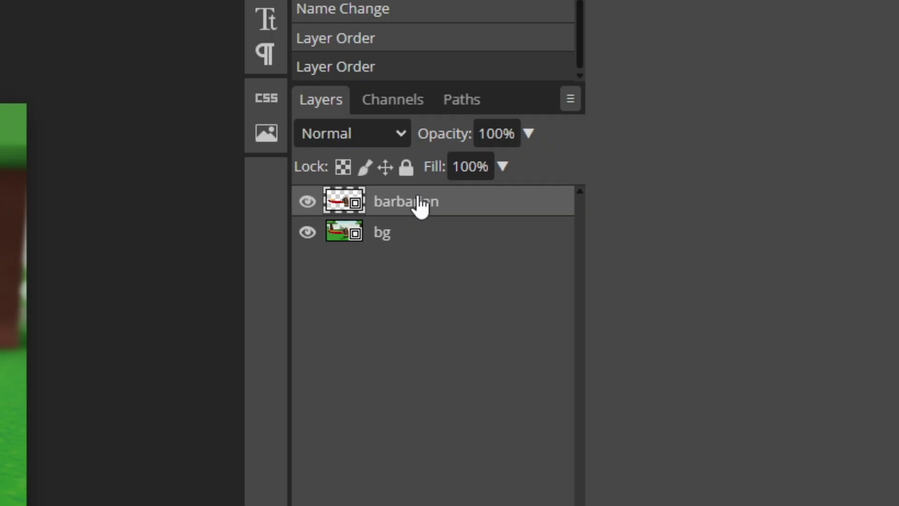
- Add a black outside Stroke of 6 px to the barbarian layer through its blending options
right_click(419, 201)
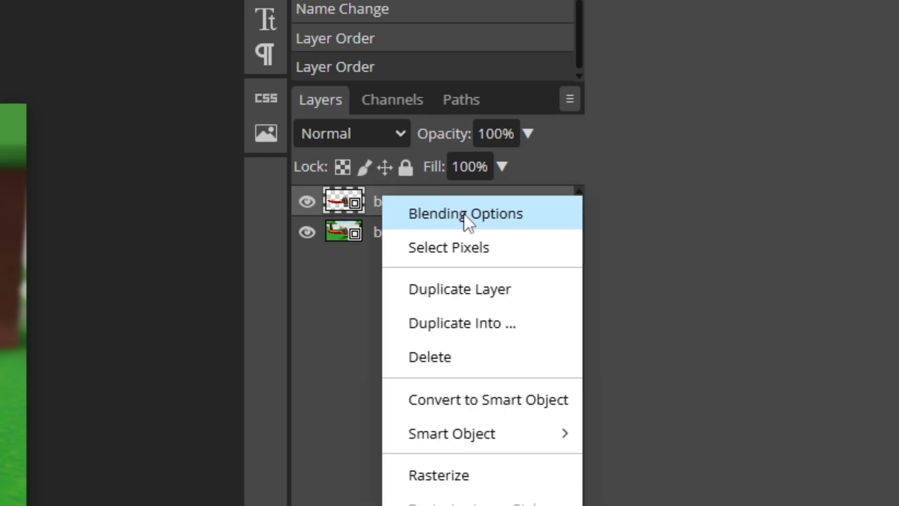
left_click(464, 214)
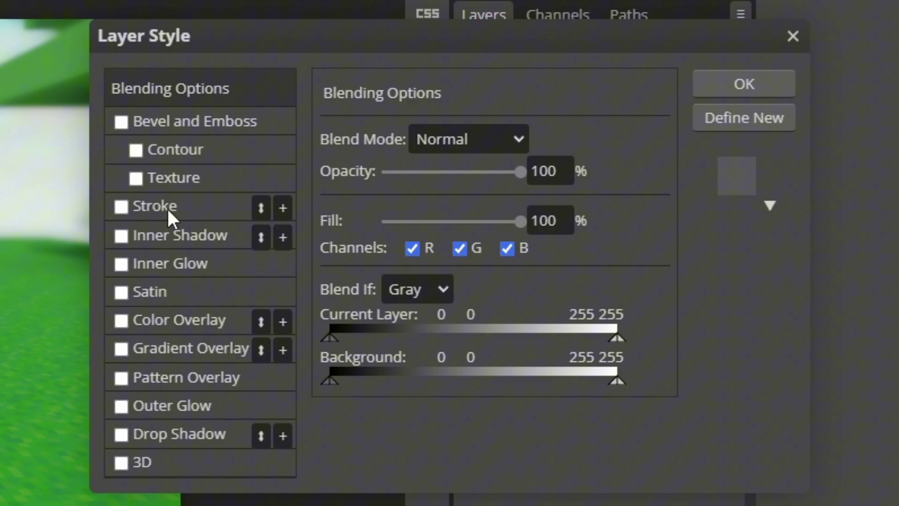
left_click(122, 206)
left_click(187, 209)
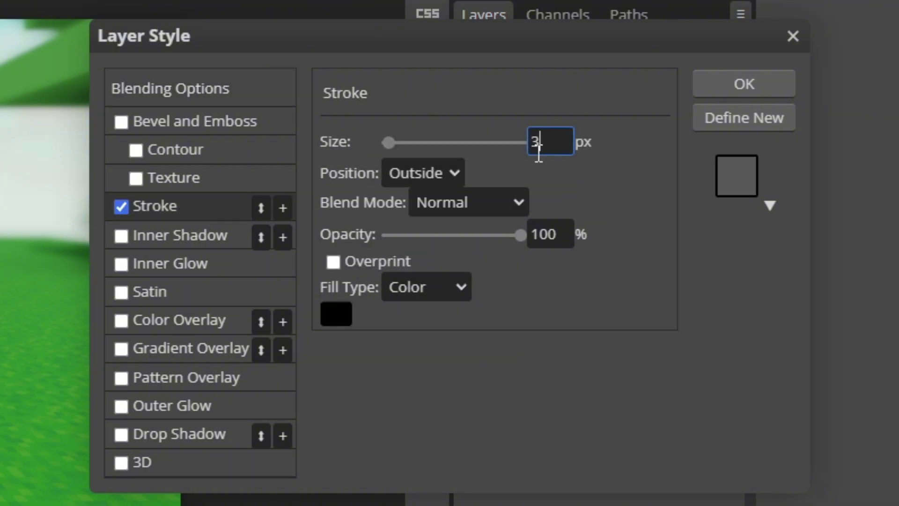
key("BackSpace")
type("6")
- Add a white Inner Shadow in Normal mode with 100% opacity, a non-global 120° angle, 5 px distance, 0% spread and 0 px size
left_click(251, 237)
left_click(457, 141)
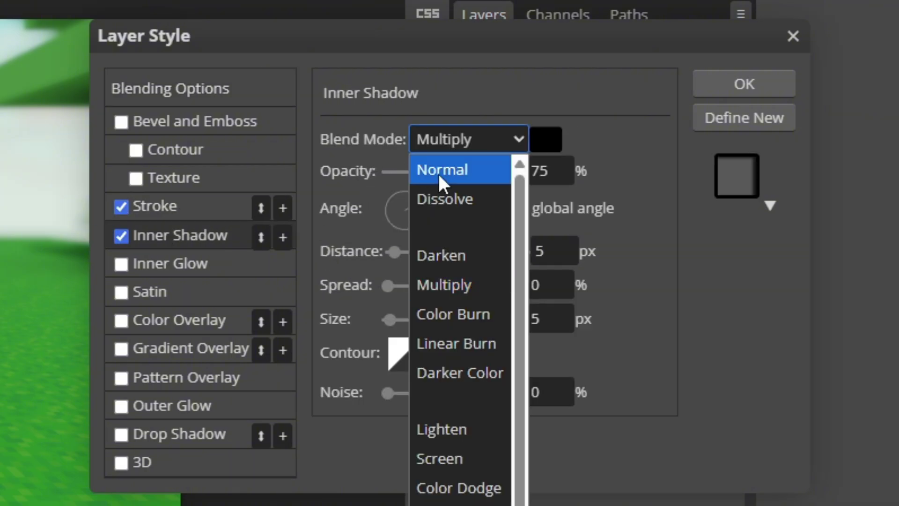
left_click(439, 175)
left_click(550, 141)
left_click_drag(88, 221, 34, 165)
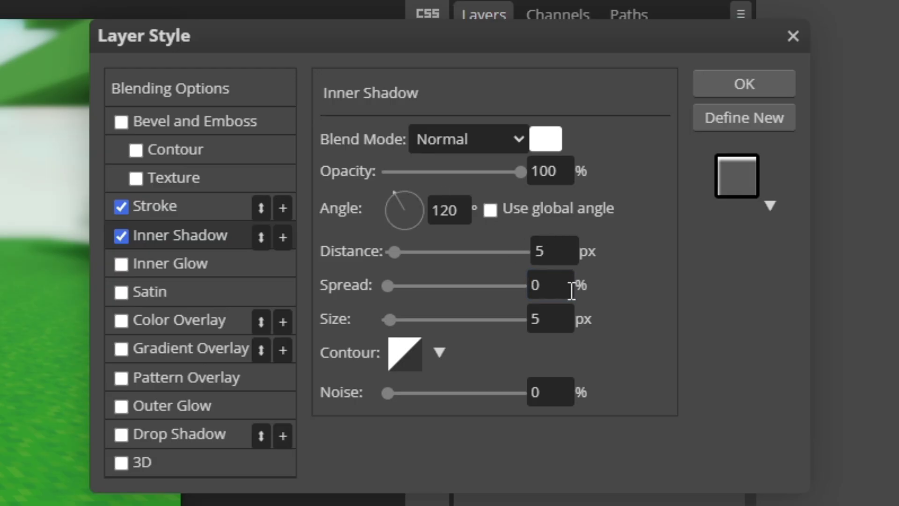
double_click(729, 292)
type("0")
left_click(725, 274)
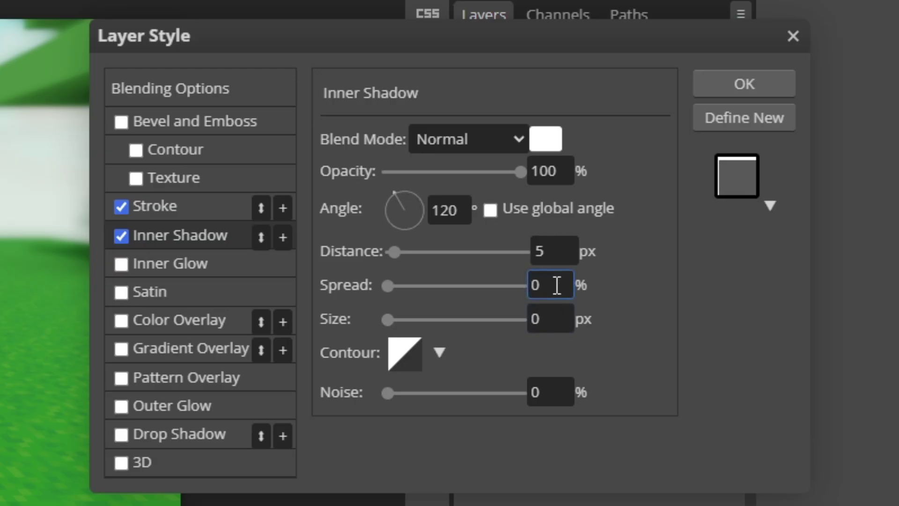
- Try a black Drop Shadow with 100% opacity, a 120° angle, 20 px distance, 50% spread and 10 px size, and switch it off
left_click(122, 435)
left_click(158, 435)
left_click_drag(473, 171, 639, 168)
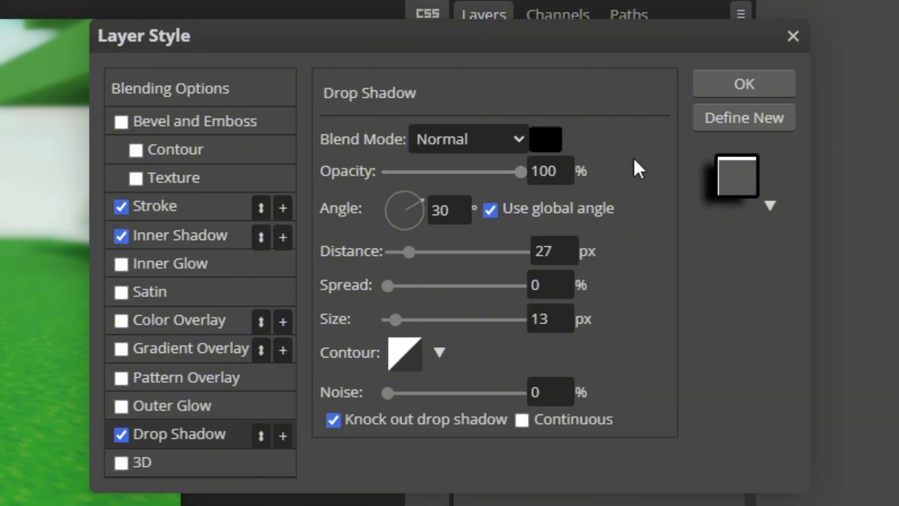
left_click(491, 211)
left_click(546, 319)
type("10")
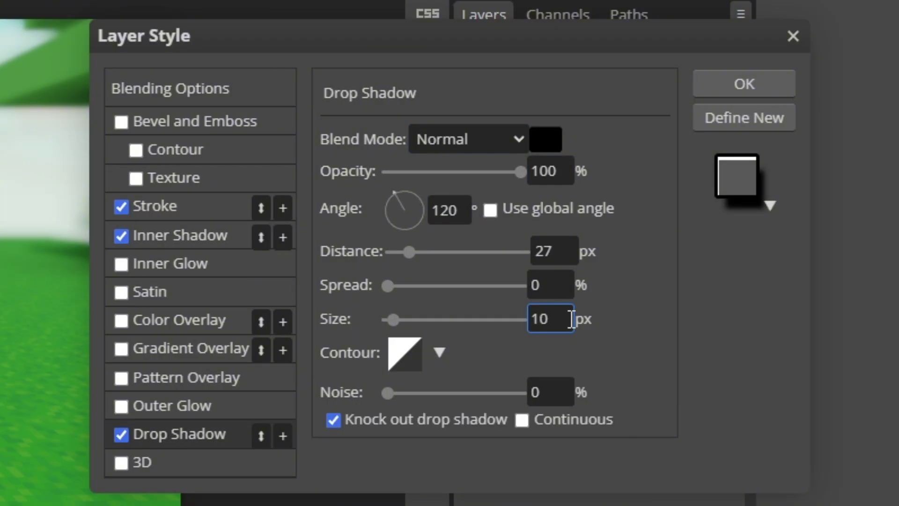
left_click(554, 284)
type("50")
left_click(552, 251)
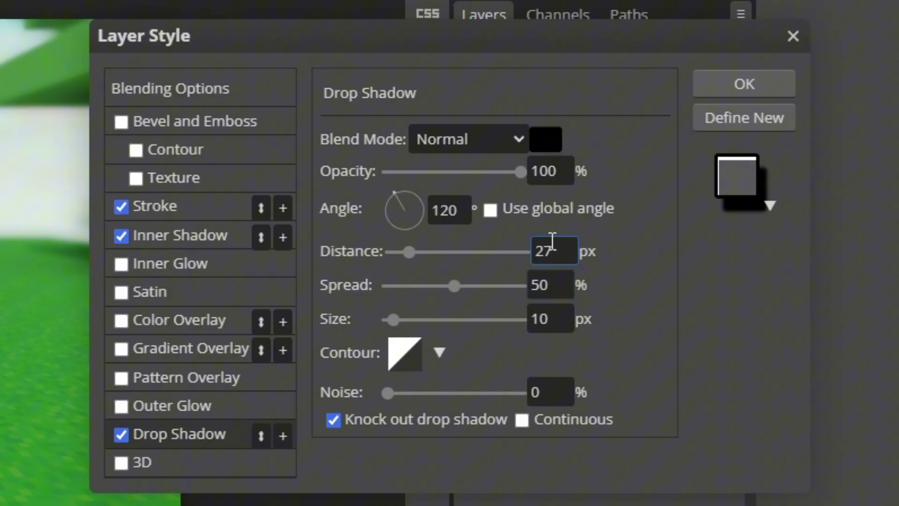
key("BackSpace")
type("0")
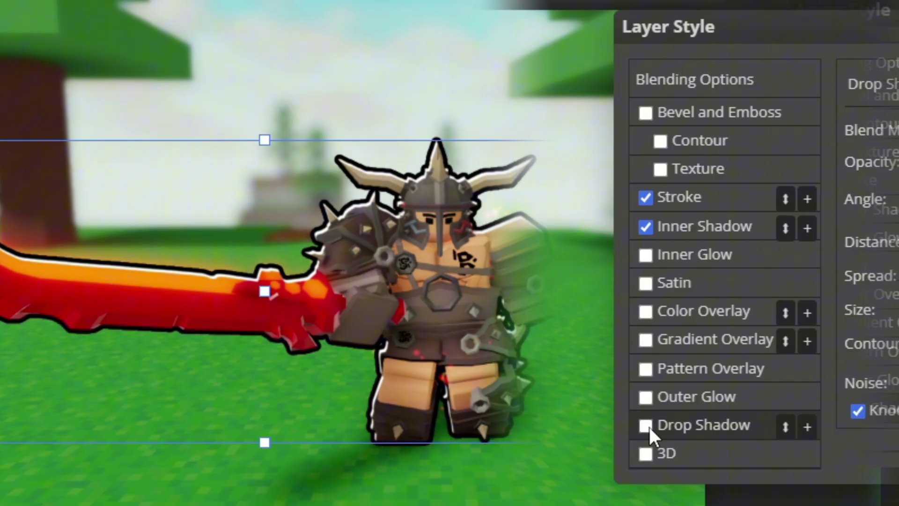
left_click(646, 426)
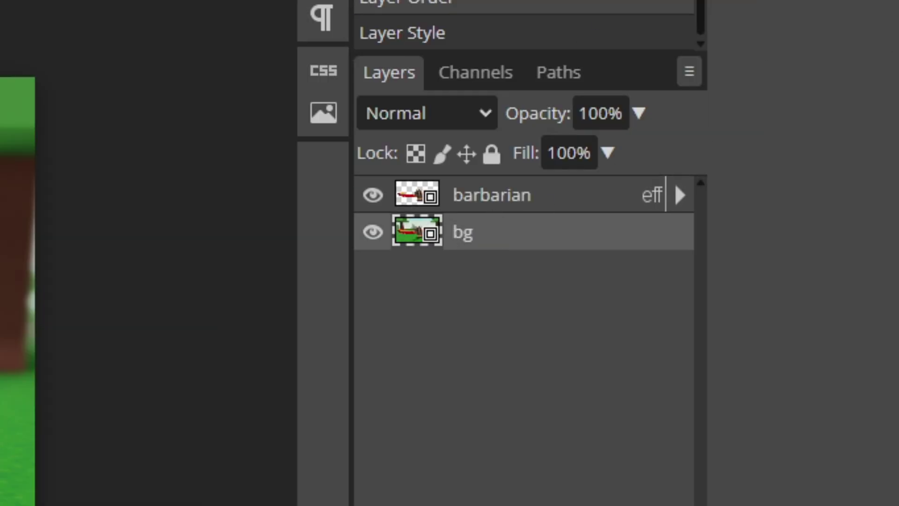
- Apply Camera Raw to the bg layer with saturation 25, vibrance 25, contrast 20 and exposure 0.3
left_click(309, 21)
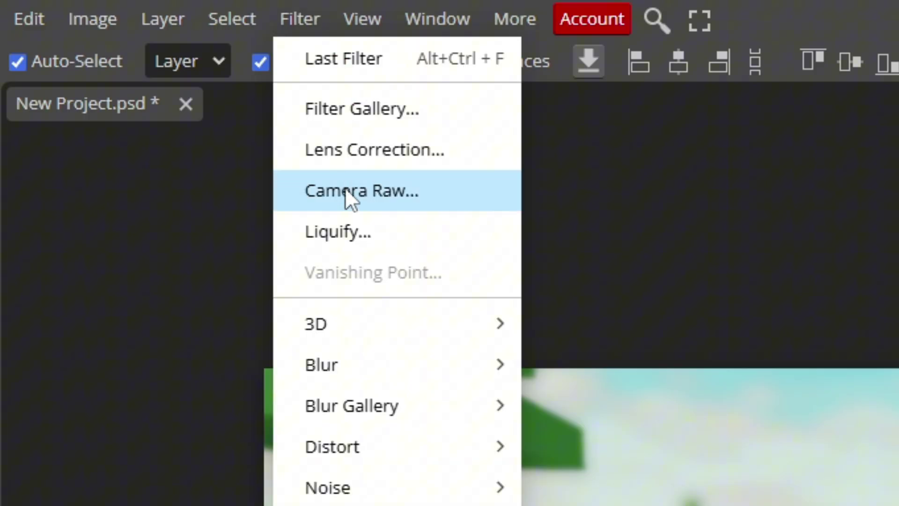
left_click(347, 196)
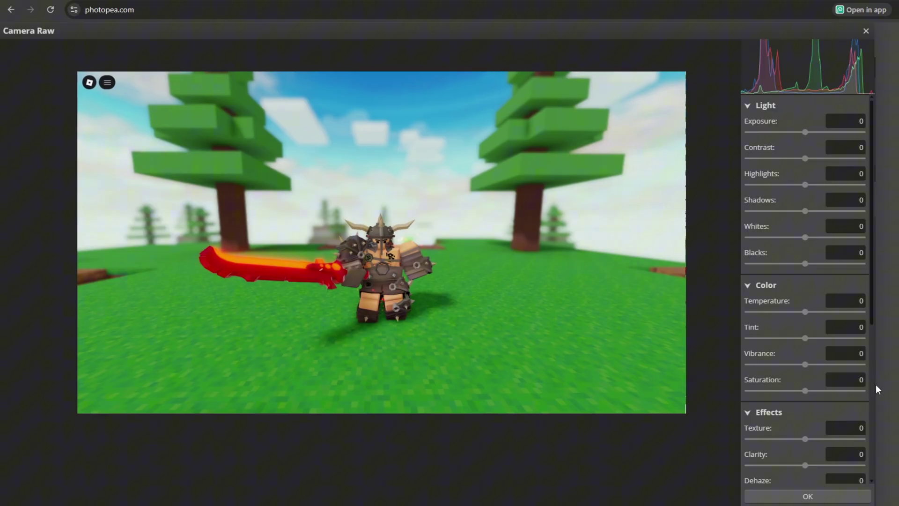
left_click(850, 349)
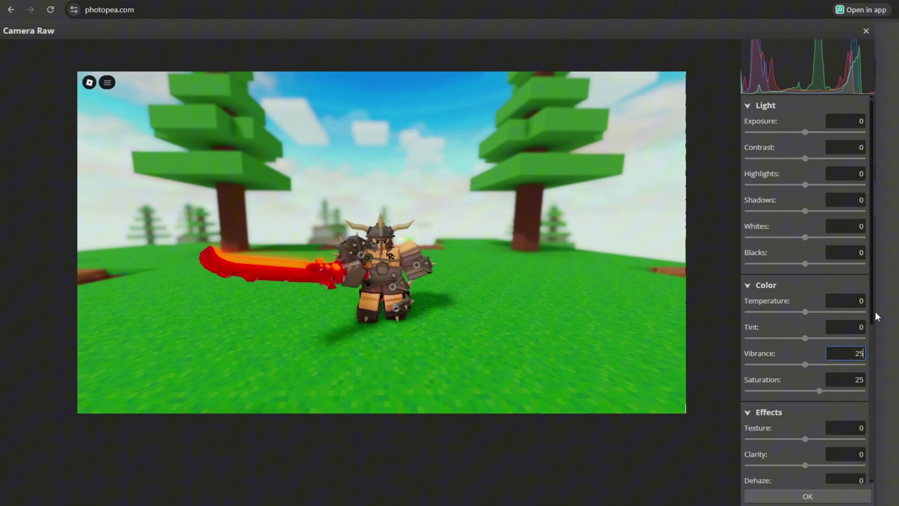
left_click(845, 147)
type("20")
left_click(847, 123)
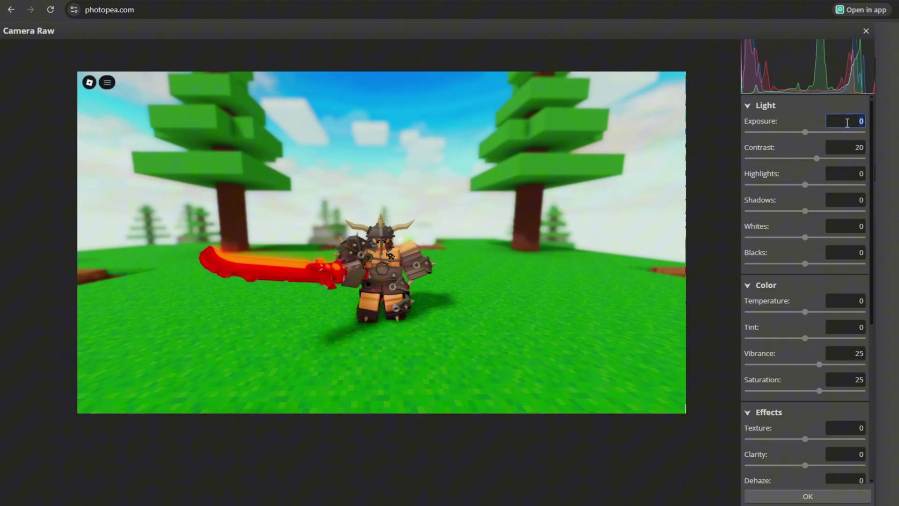
key("Return")
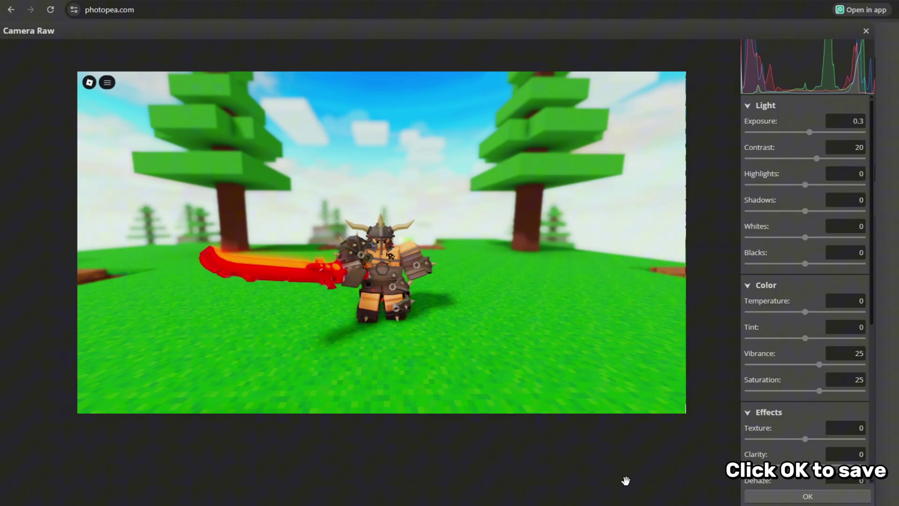
left_click(808, 496)
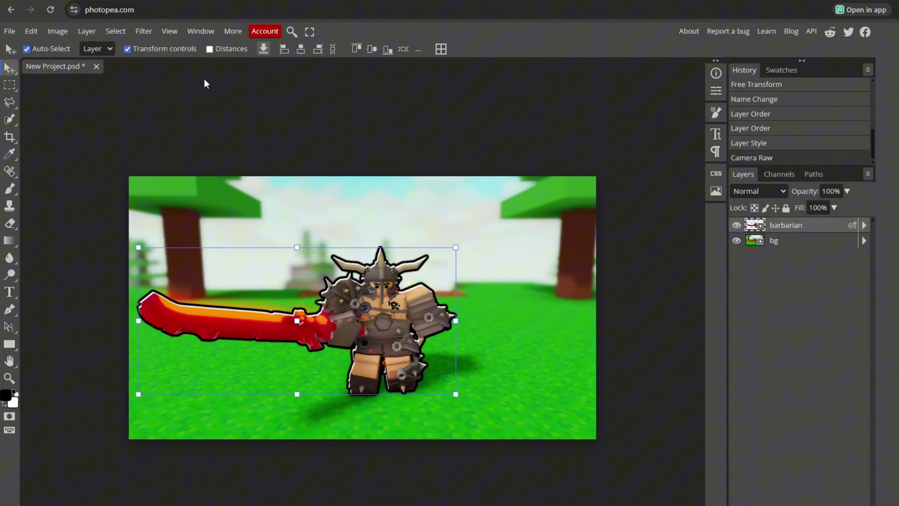
- Apply Camera Raw to the barbarian layer with saturation 25, vibrance 25, contrast 20 and exposure 0.3
left_click(144, 31)
left_click(173, 103)
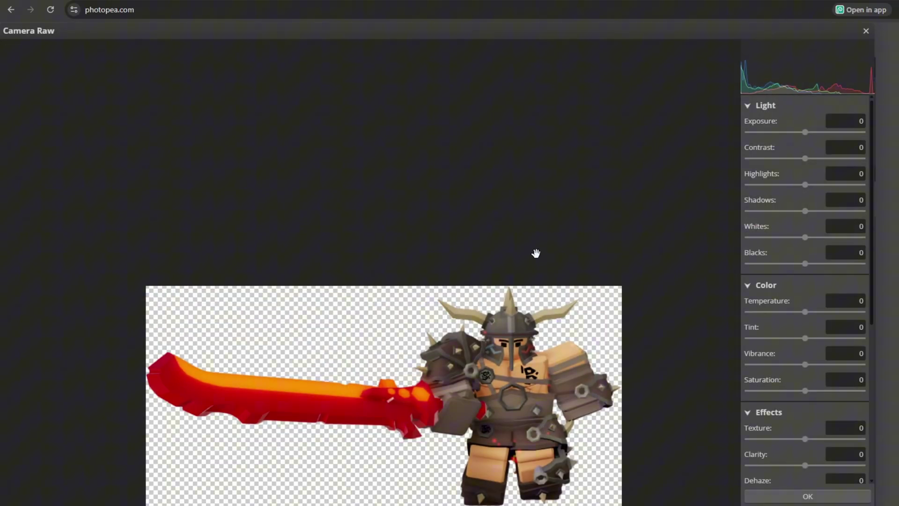
left_click(845, 379)
type("25")
left_click(845, 354)
type("25")
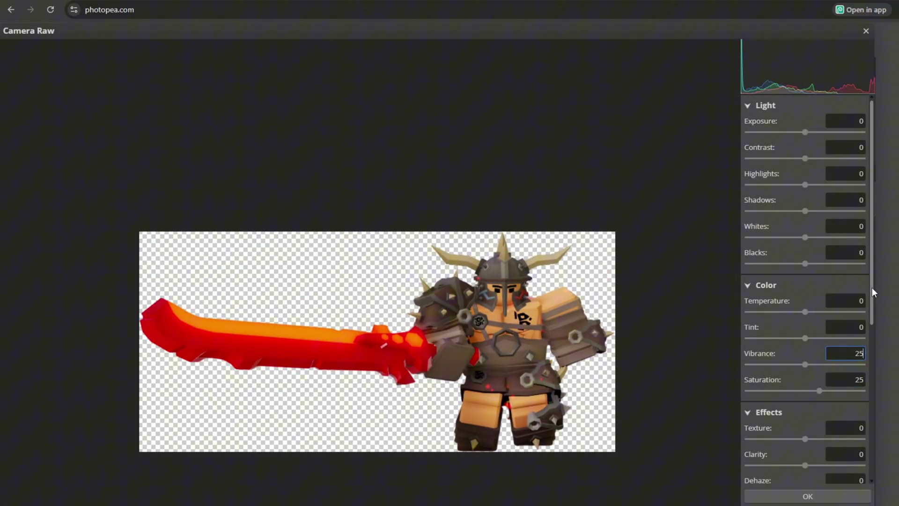
type("2")
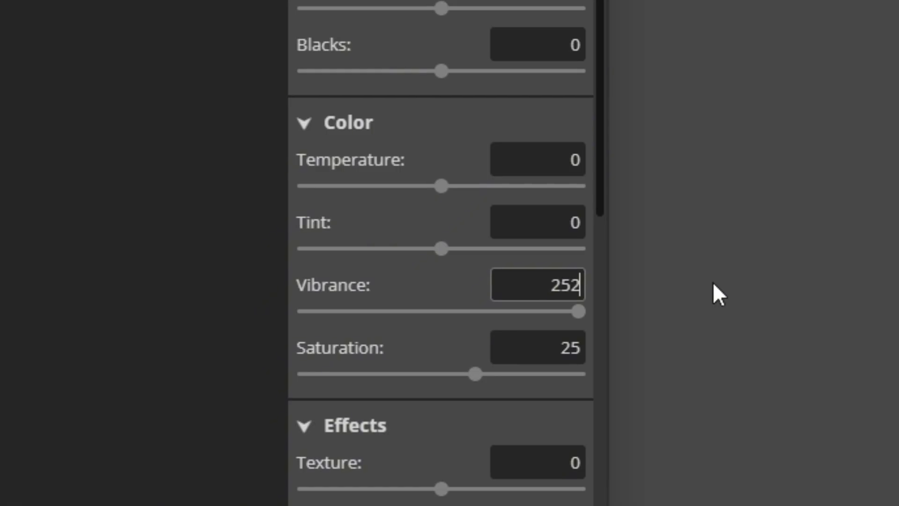
key("BackSpace")
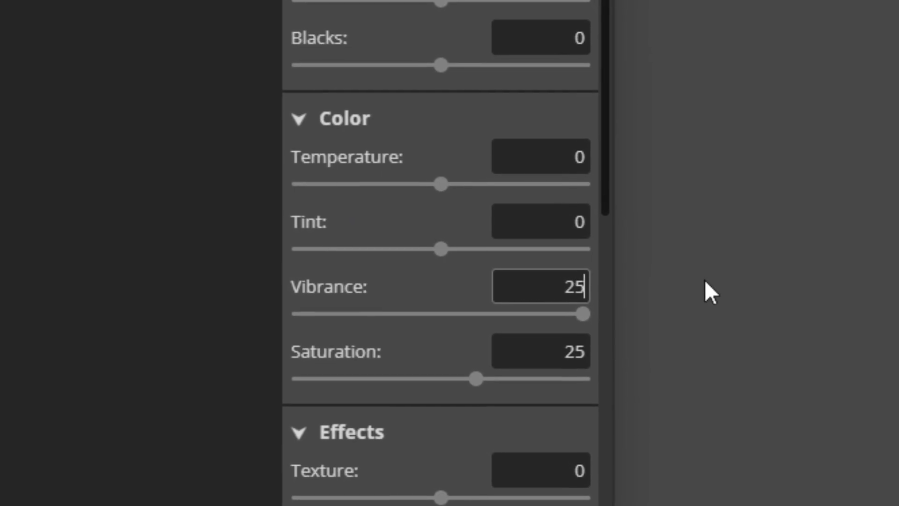
left_click(855, 120)
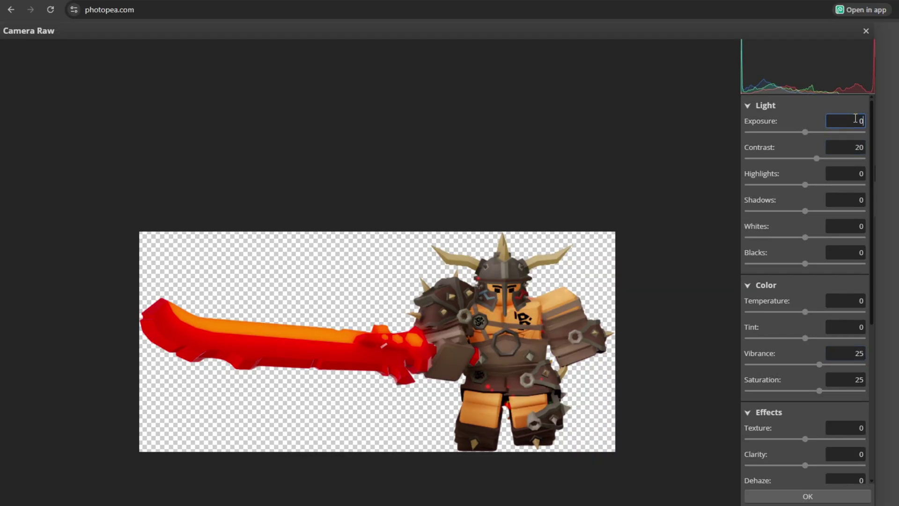
type(".3")
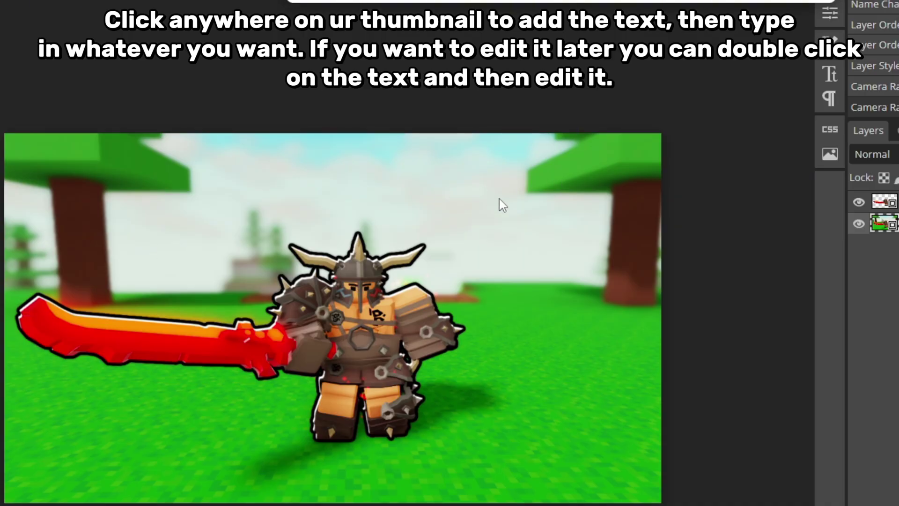
- Add the text OP between the bg and barbarian layers, enlarge it to about 118 px in the sky and set its font to Plumpfull Black
left_click(499, 199)
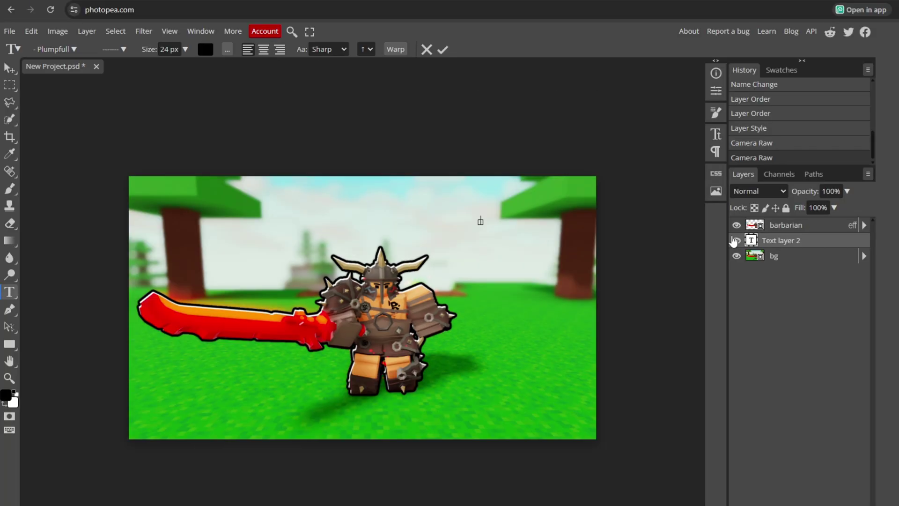
left_click(9, 70)
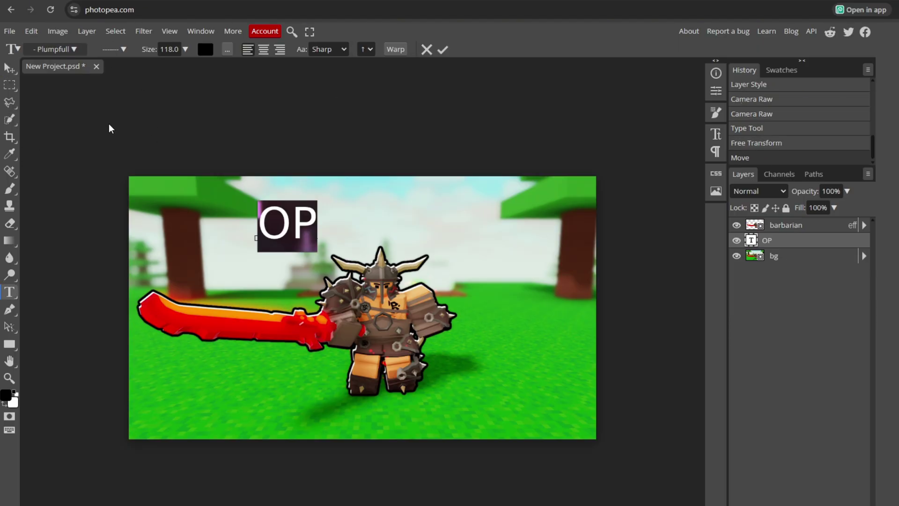
left_click(54, 49)
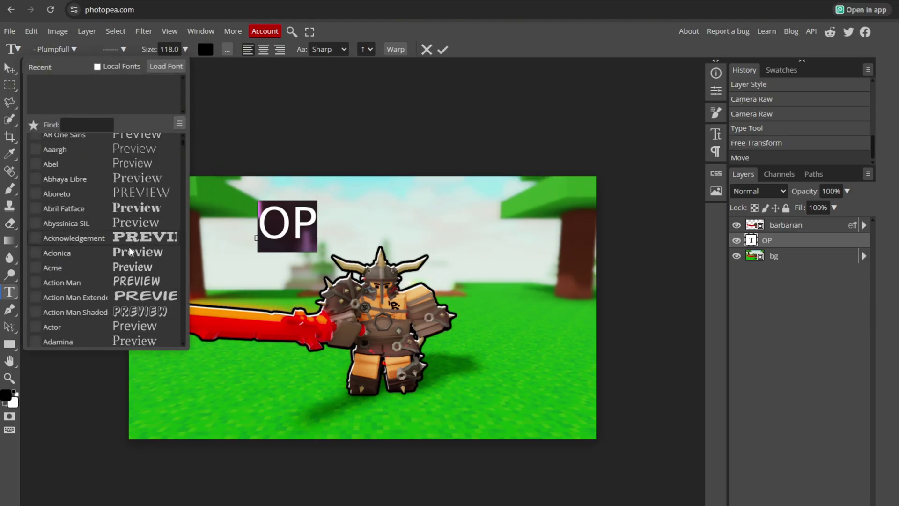
mouse_move(266, 223)
left_mouse_down()
mouse_move(311, 223)
mouse_move(268, 222)
left_mouse_up()
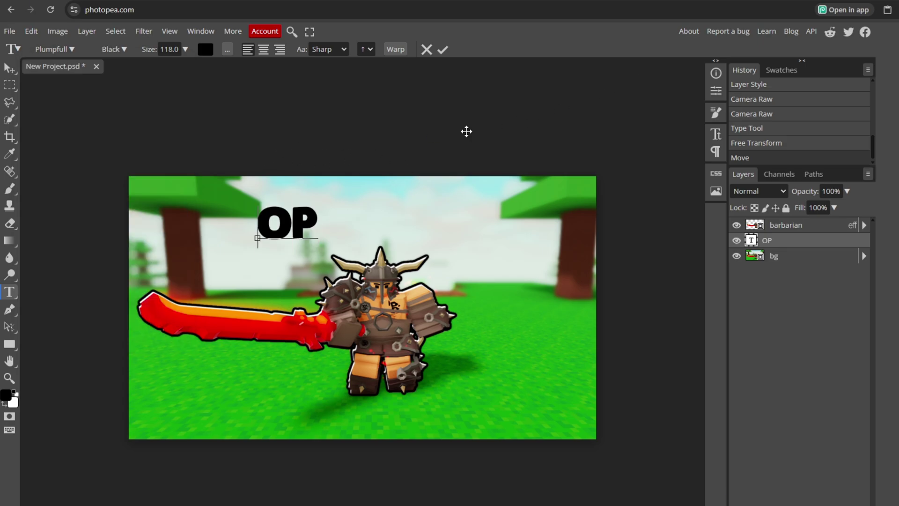
- Search the font list for "PLU" to find the Plumpfull font for the OP text
left_click(54, 49)
left_click(83, 123)
type("PLU")
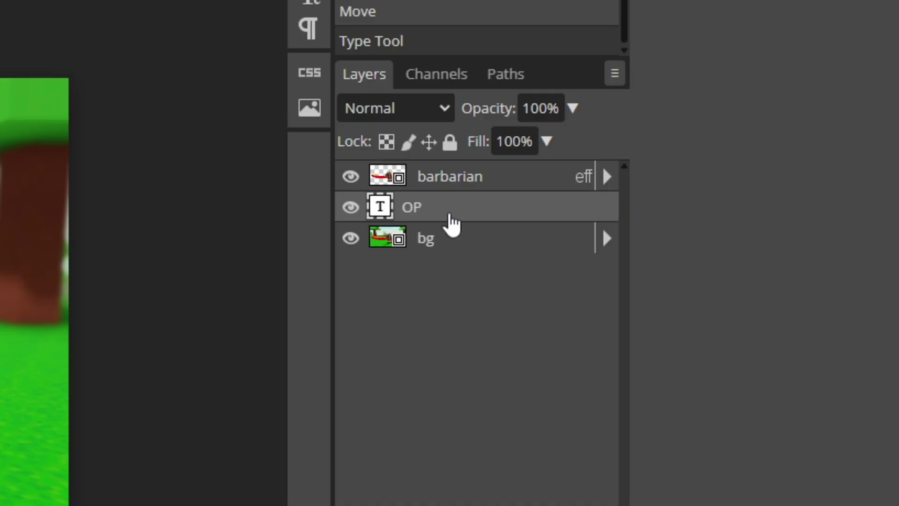
- Turn on the Stroke, Inner Shadow and Drop Shadow effects for the OP text layer
right_click(452, 225)
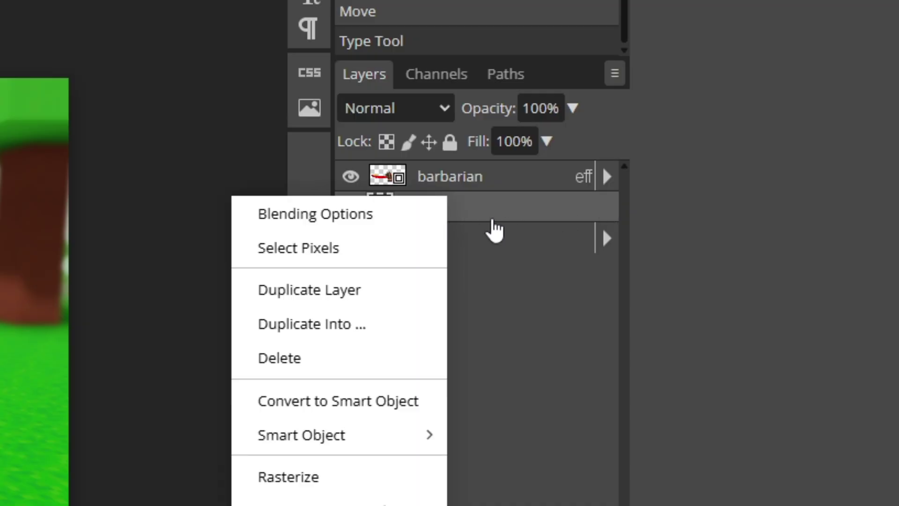
left_click(357, 223)
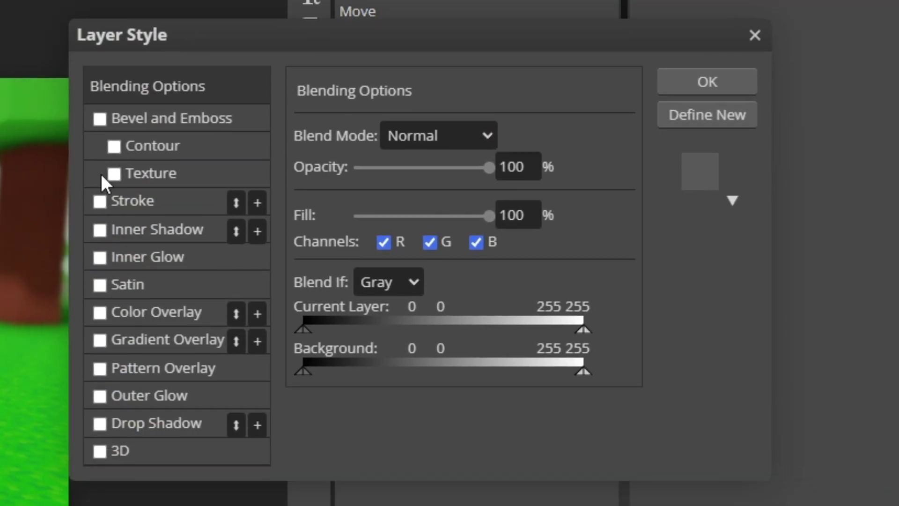
left_click(99, 201)
left_click(100, 230)
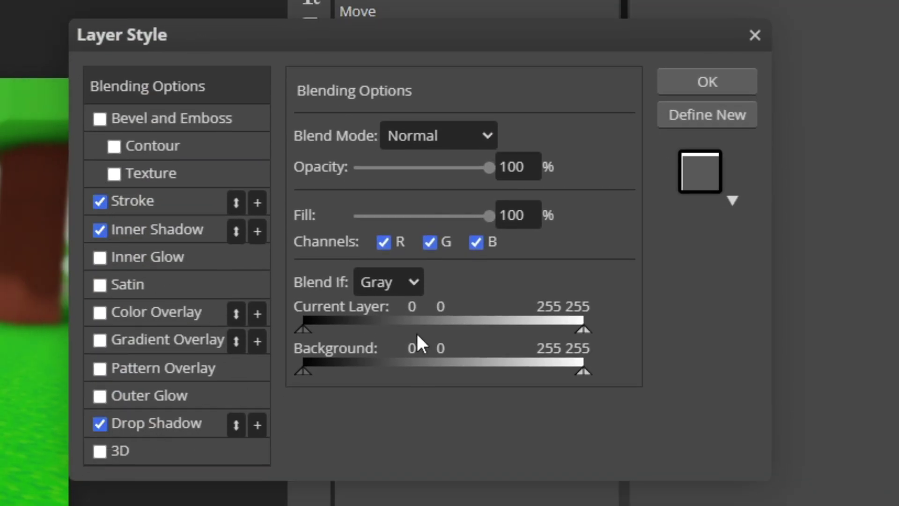
- Add a linear Gradient Overlay at 90° to the OP text, changing the gradient's black stop to light grey
left_click(100, 341)
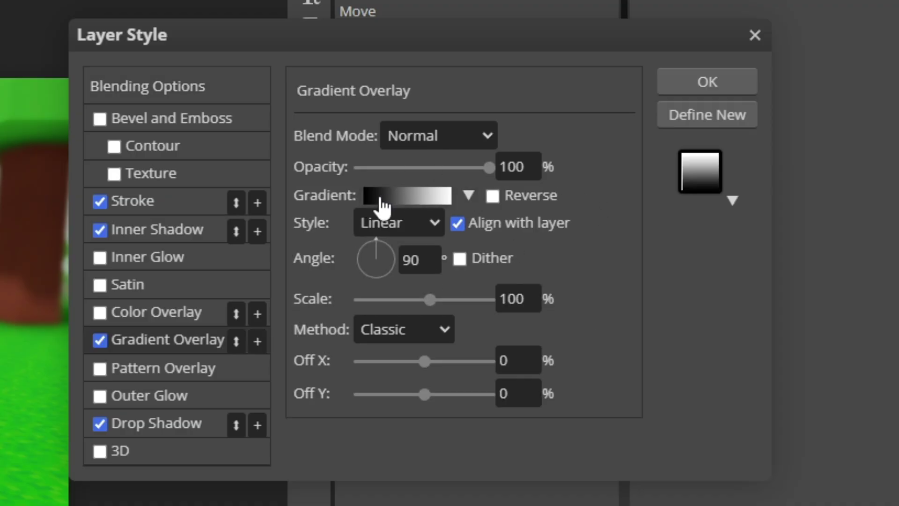
left_click(375, 198)
left_click(658, 281)
left_click_drag(145, 285, 44, 227)
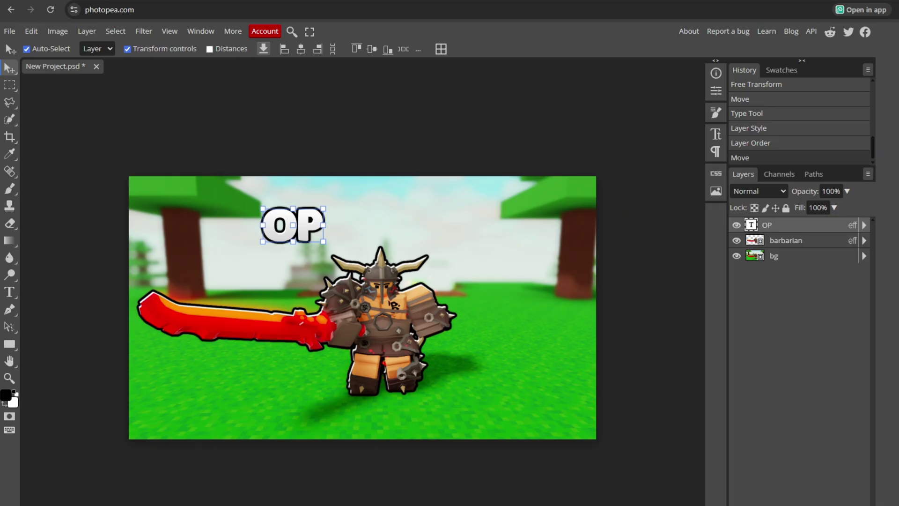
- Place the Curved Arrow image, then shrink, rotate and position it so it curves from the OP text down to the sword
mouse_move(426, 275)
left_mouse_down()
mouse_move(457, 257)
mouse_move(475, 302)
mouse_move(427, 278)
left_mouse_up()
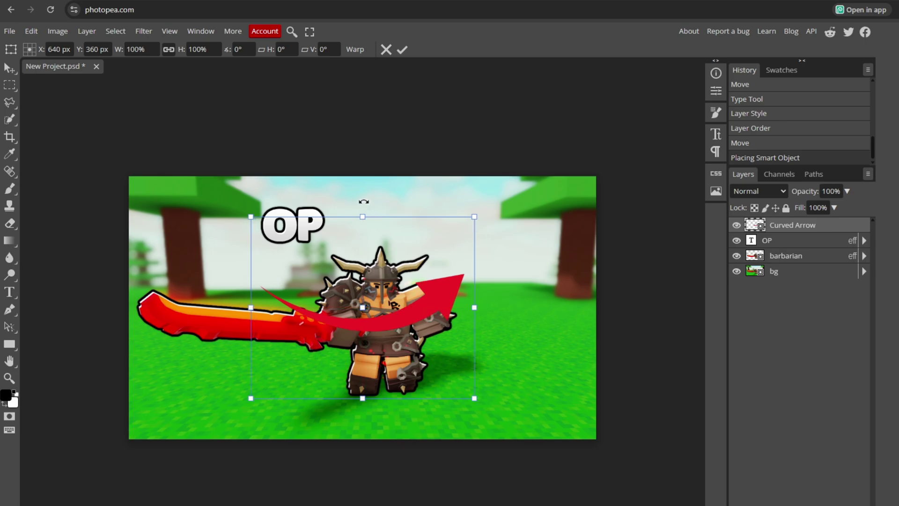
left_click_drag(363, 201, 374, 291)
left_click_drag(355, 361, 353, 206)
left_click(773, 238)
left_click(812, 229)
left_click_drag(211, 262, 229, 249)
left_click_drag(207, 301, 195, 289)
- Turn on the Stroke and Drop Shadow effects for the Curved Arrow layer
right_click(773, 225)
left_click(809, 234)
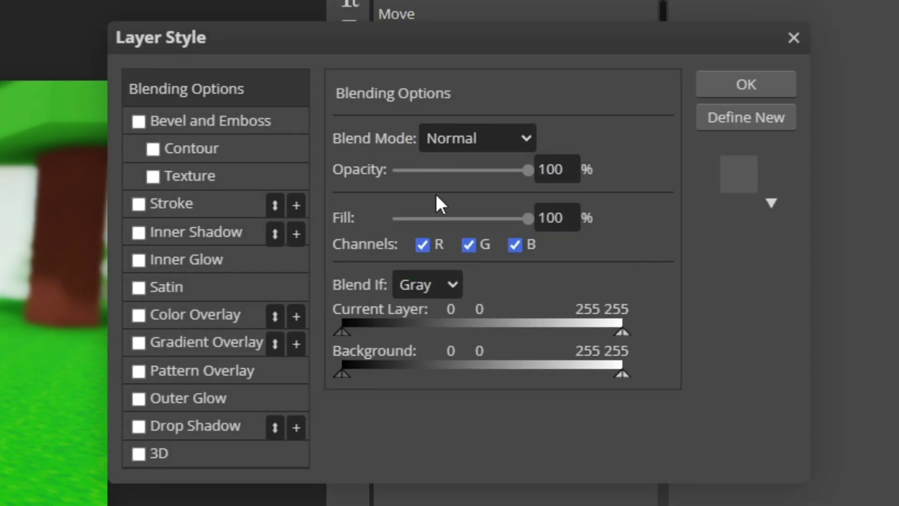
left_click(139, 204)
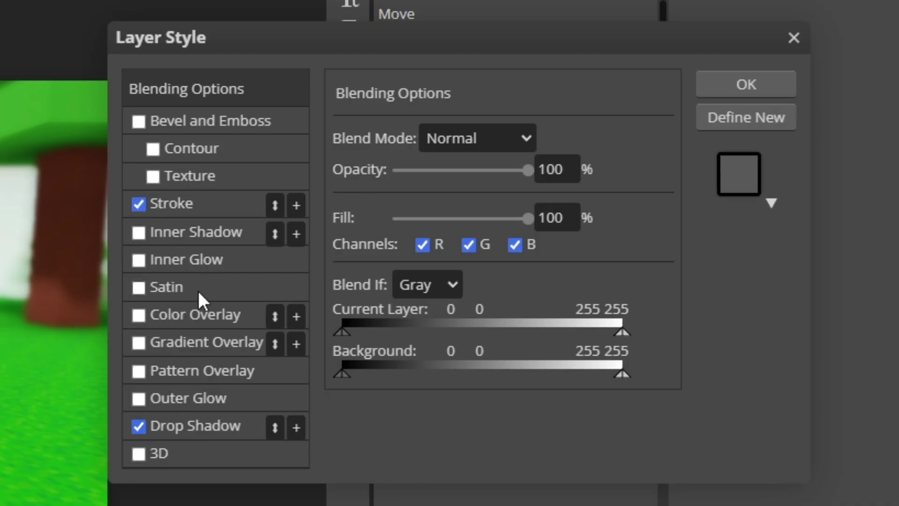
left_click(138, 232)
left_click(136, 225)
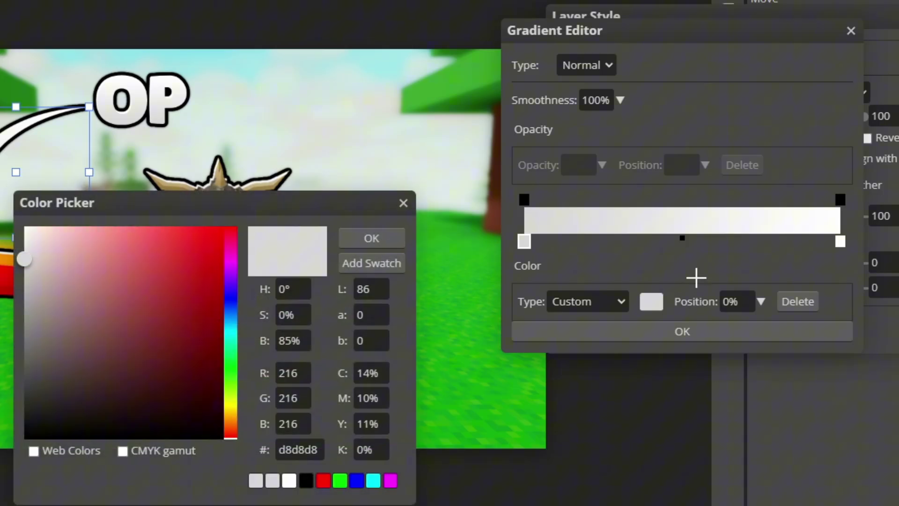
- Recolour the Curved Arrow's Gradient Overlay to run from dark red to bright red
left_click_drag(124, 273, 224, 230)
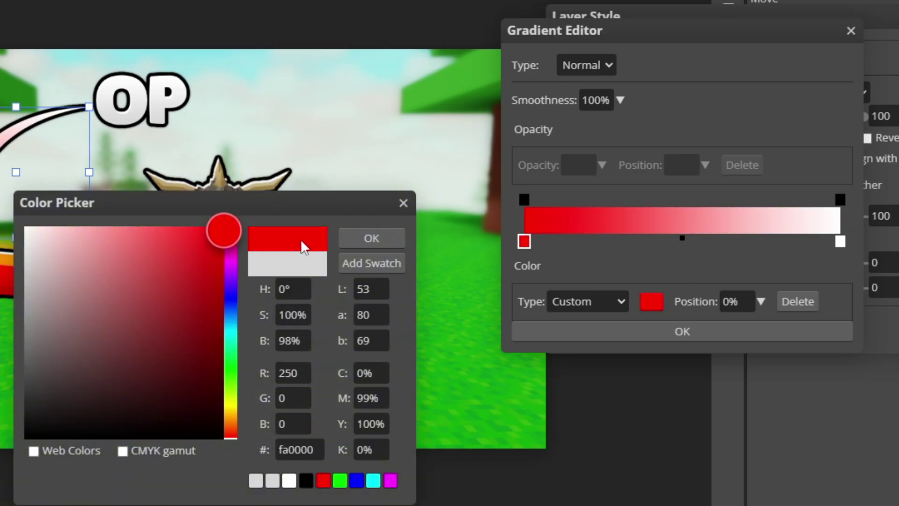
left_click_drag(300, 240, 316, 271)
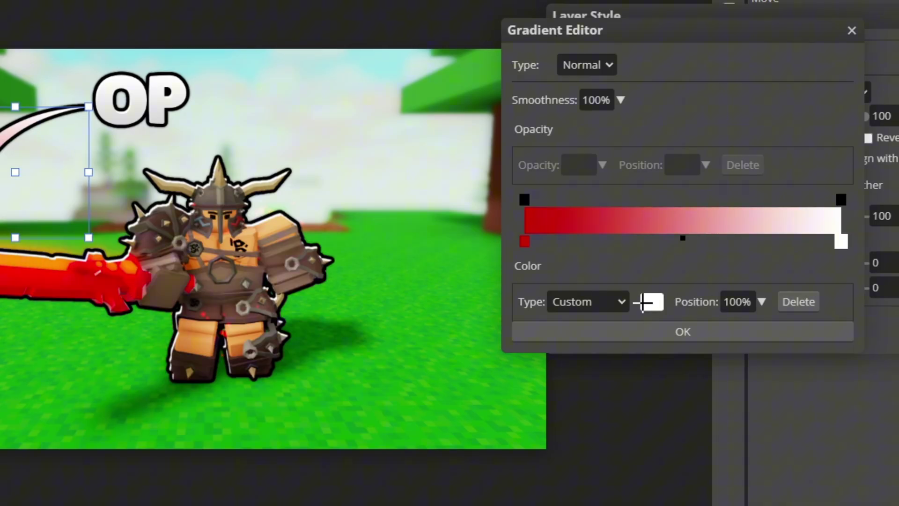
left_click(646, 302)
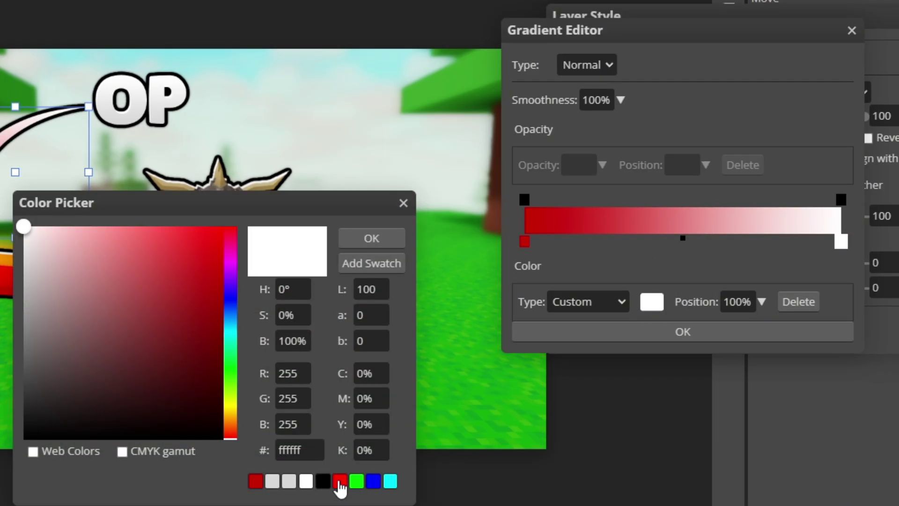
left_click(339, 482)
left_click(363, 241)
left_click(683, 332)
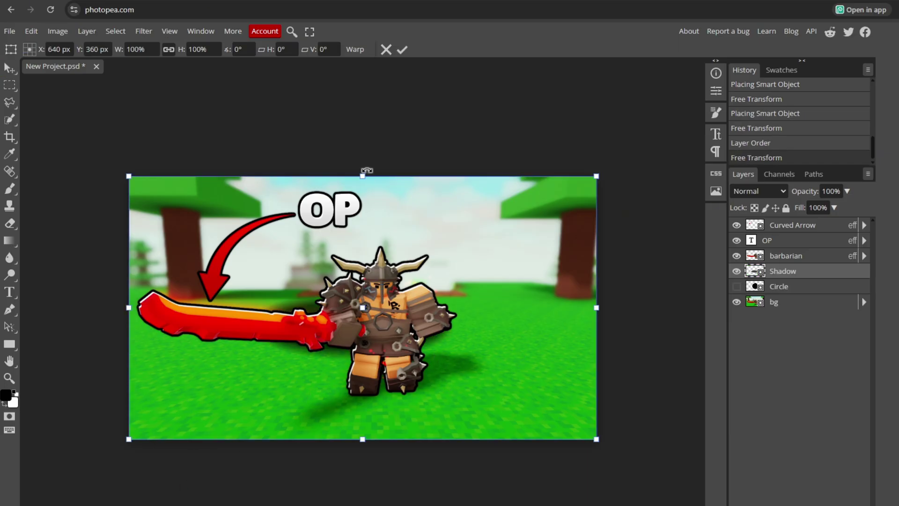
- Scale the Shadow layer to 53.33% beneath the barbarian's feet and hide it
left_click_drag(385, 172, 387, 313)
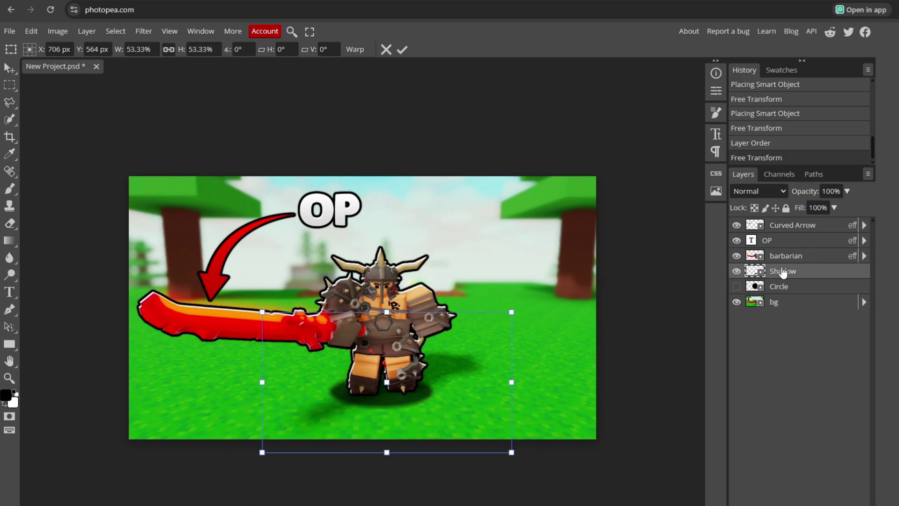
left_click(737, 271)
- Show the Circle layer and squash it into a flat ellipse under the barbarian's feet, centred at about X 700 px, Y 585 px
left_click(737, 286)
left_click_drag(335, 247, 470, 302)
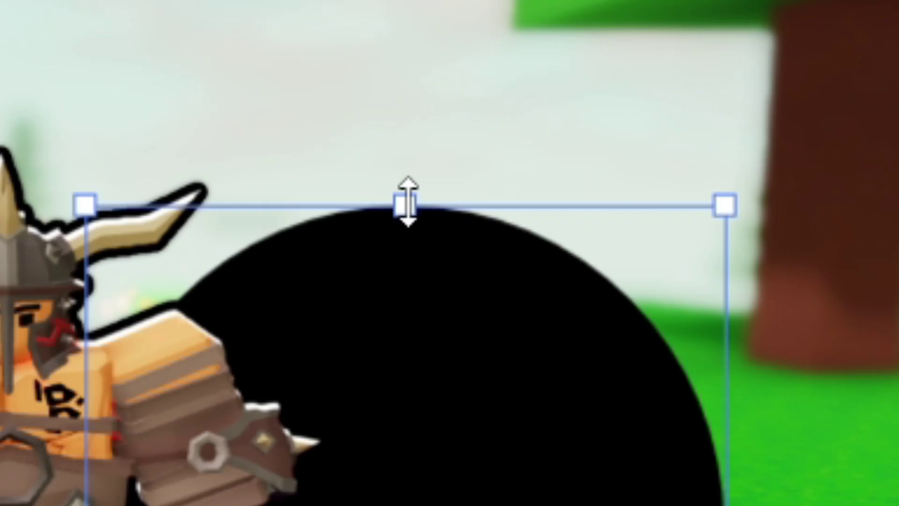
left_click_drag(407, 202, 433, 505)
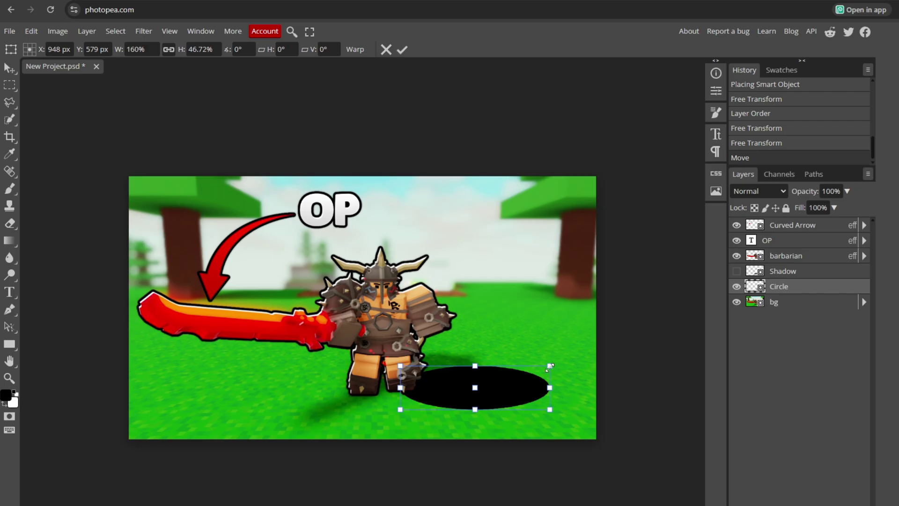
left_click_drag(550, 366, 421, 386)
- Apply a Box Blur to the Circle layer to soften it into a ground shadow
left_click(151, 31)
mouse_move(165, 176)
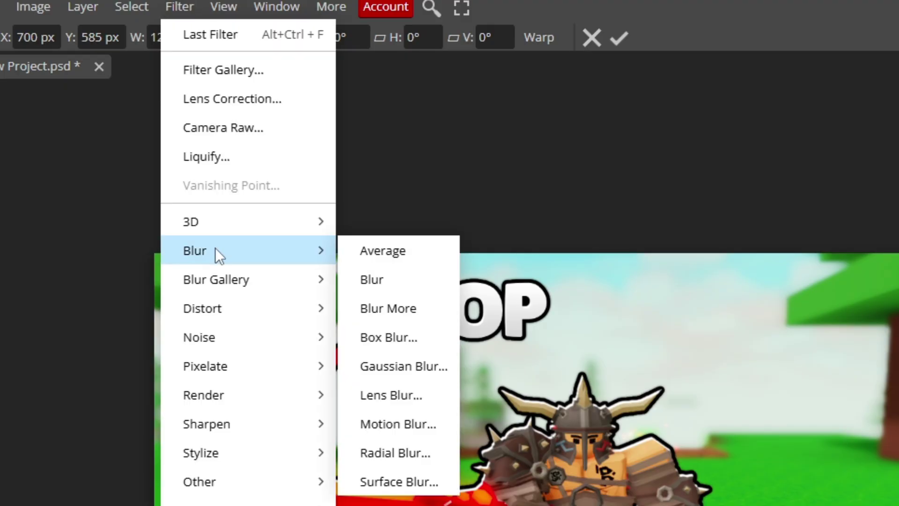
left_click(374, 337)
mouse_move(108, 219)
left_mouse_down()
mouse_move(146, 225)
mouse_move(120, 224)
left_mouse_up()
left_click(436, 183)
- Set the Circle layer's opacity to 60% and toggle its visibility to compare the shadow
left_click(626, 164)
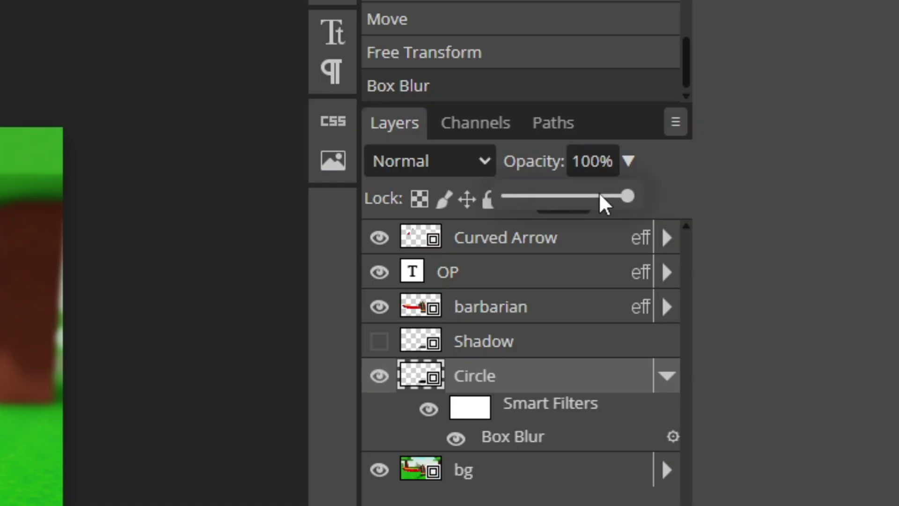
left_click_drag(600, 196, 581, 197)
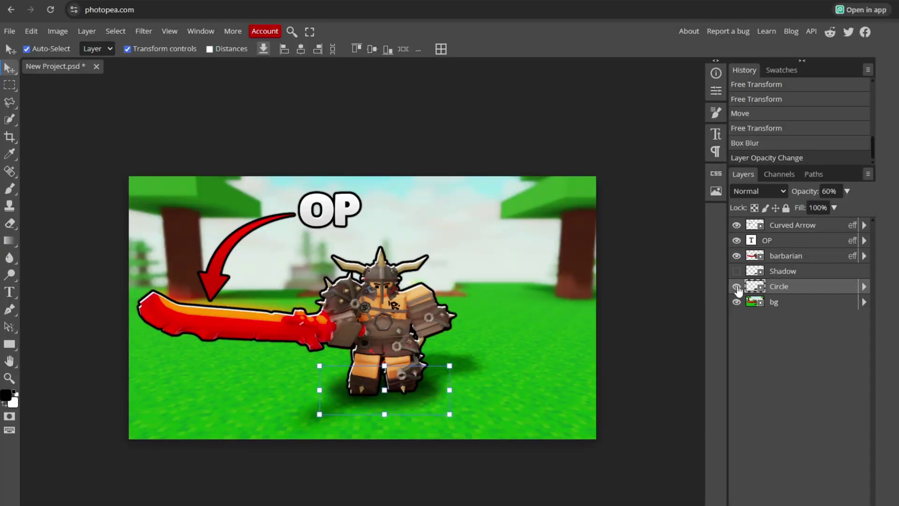
left_click(737, 287)
left_click(736, 287)
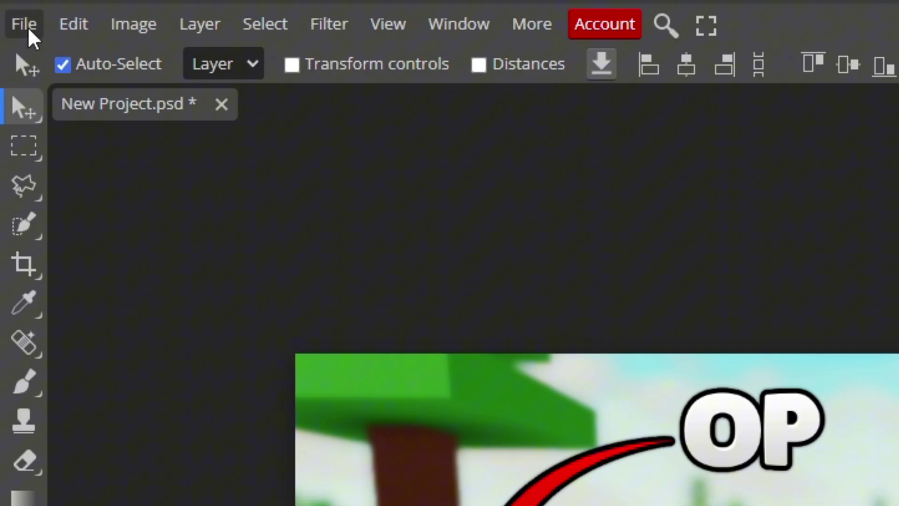
- Export the thumbnail as a 1280 × 720 px PNG named New Project at 100% quality
left_click(27, 26)
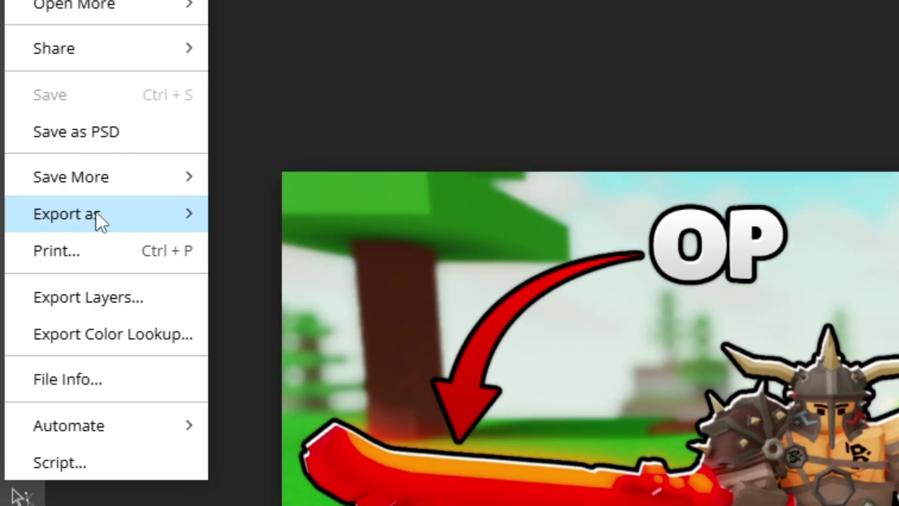
mouse_move(101, 397)
left_click(213, 208)
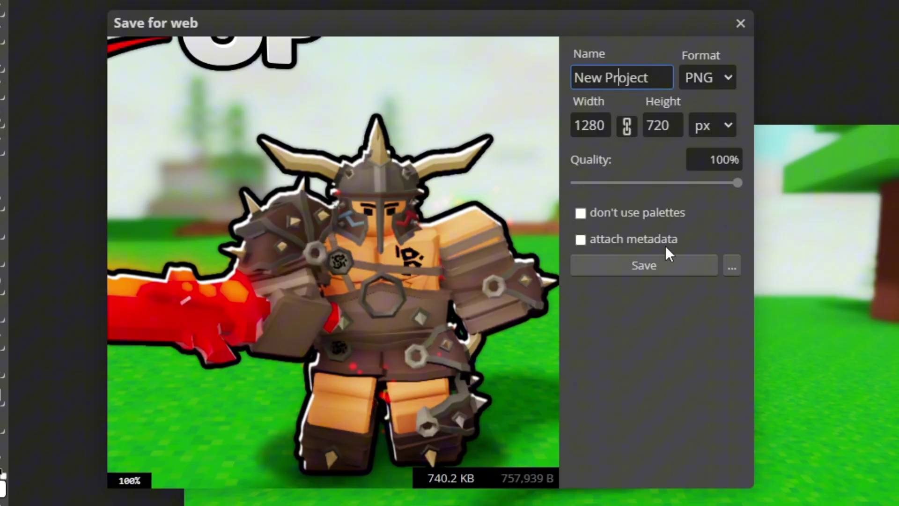
left_click(664, 259)
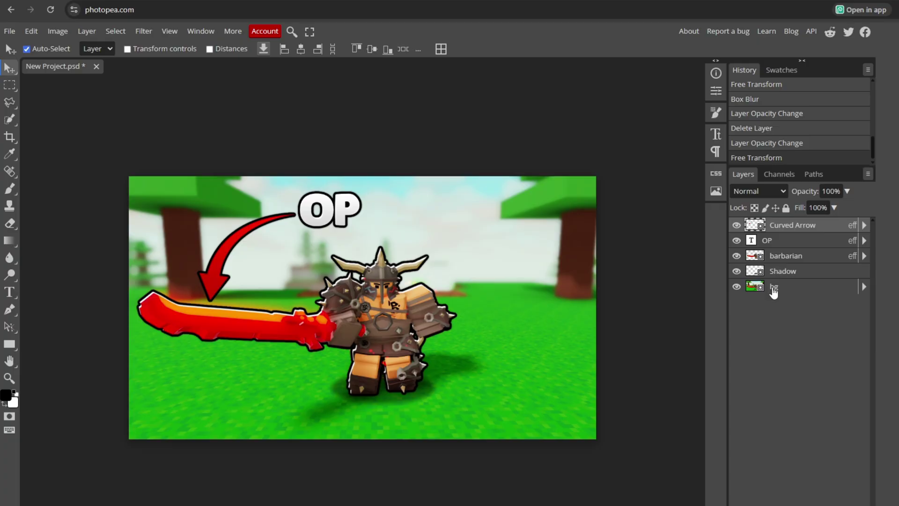